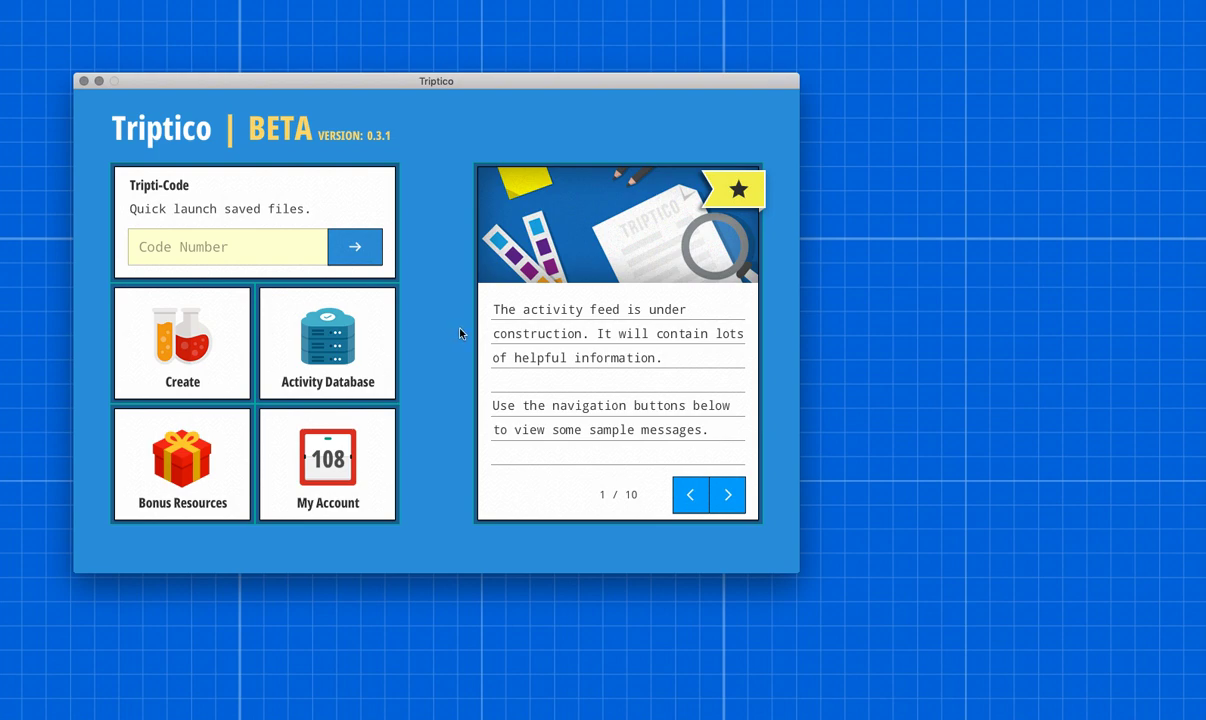
# Open the Fruits true-or-false activity from the Activity Database for editing
pyautogui.click(326, 346)
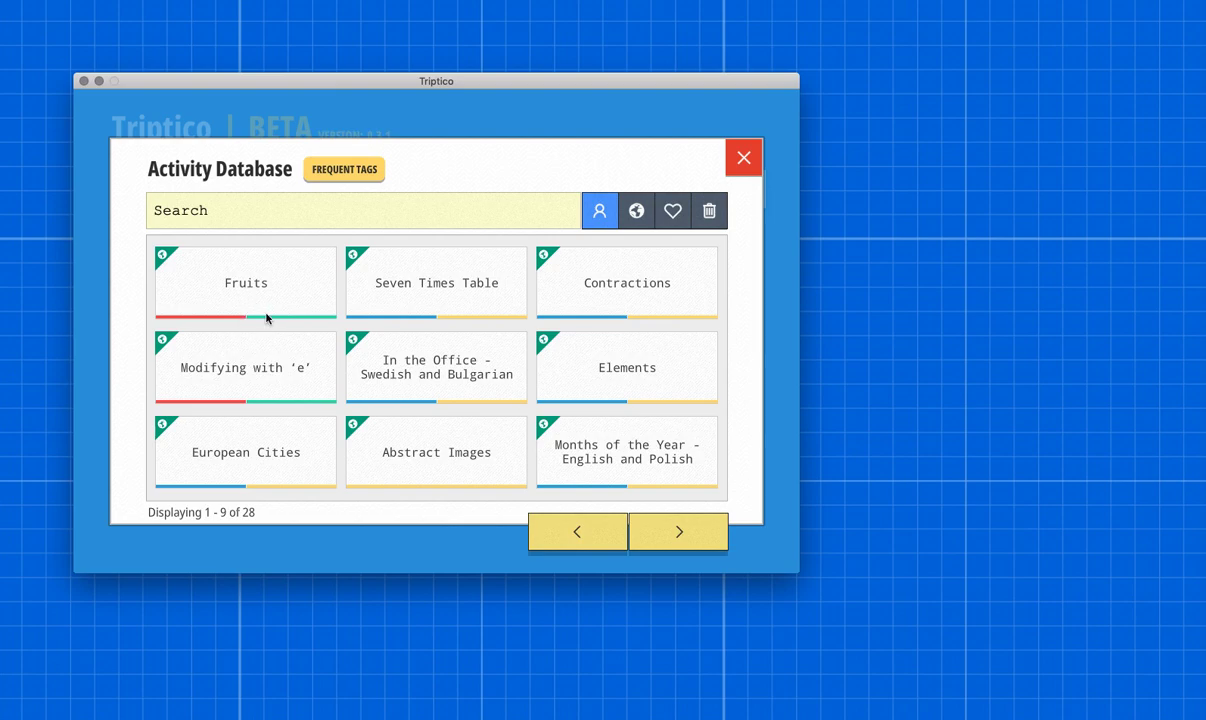
pyautogui.click(281, 286)
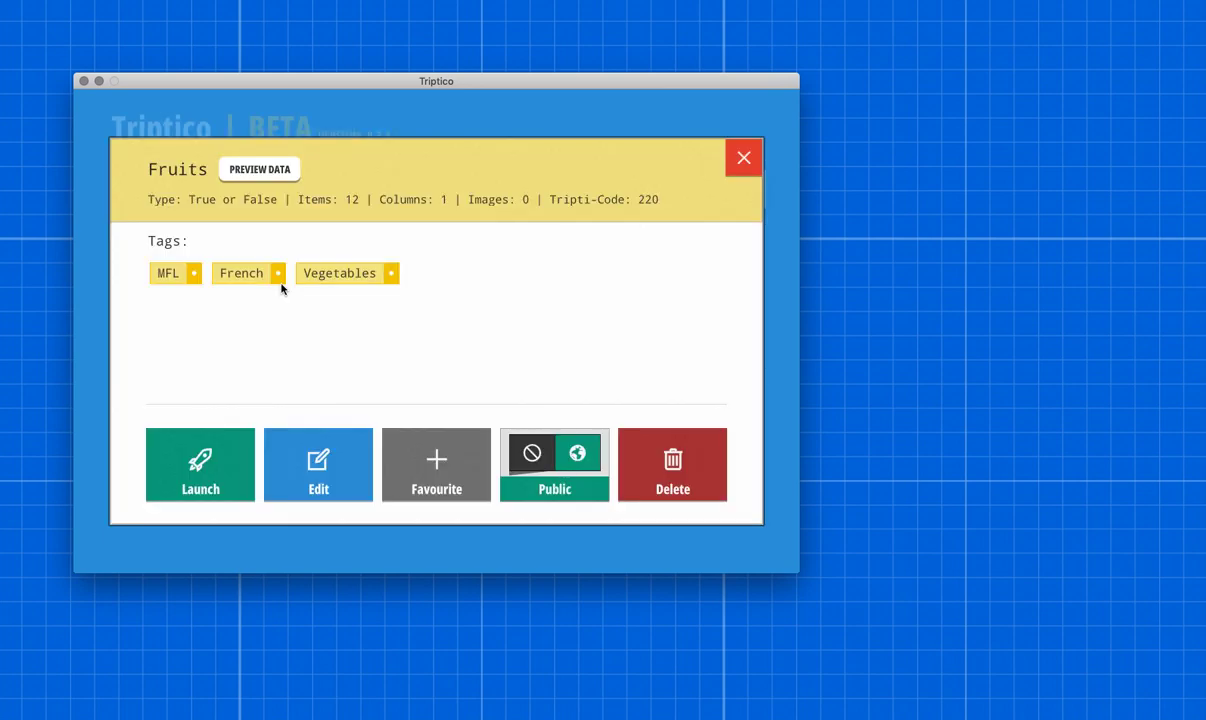
pyautogui.click(335, 476)
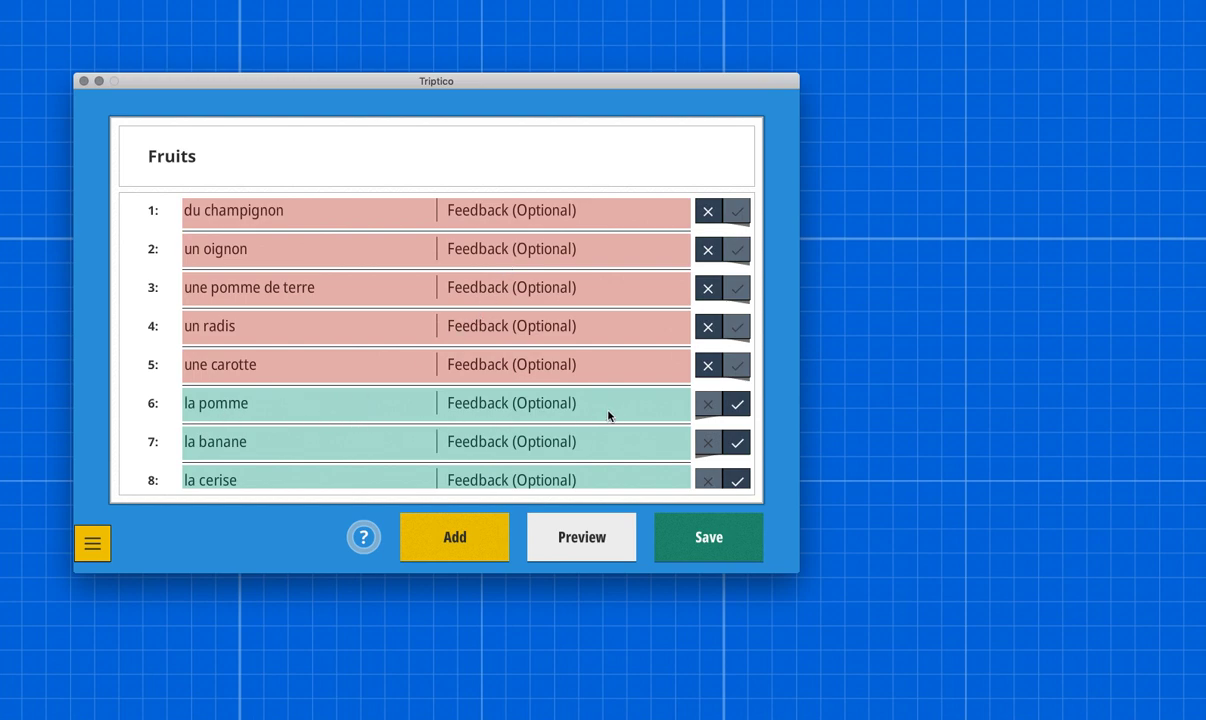
# Give the item "la pomme" the feedback text "Apple" and paste the copied apple picture as its feedback image
pyautogui.click(520, 406)
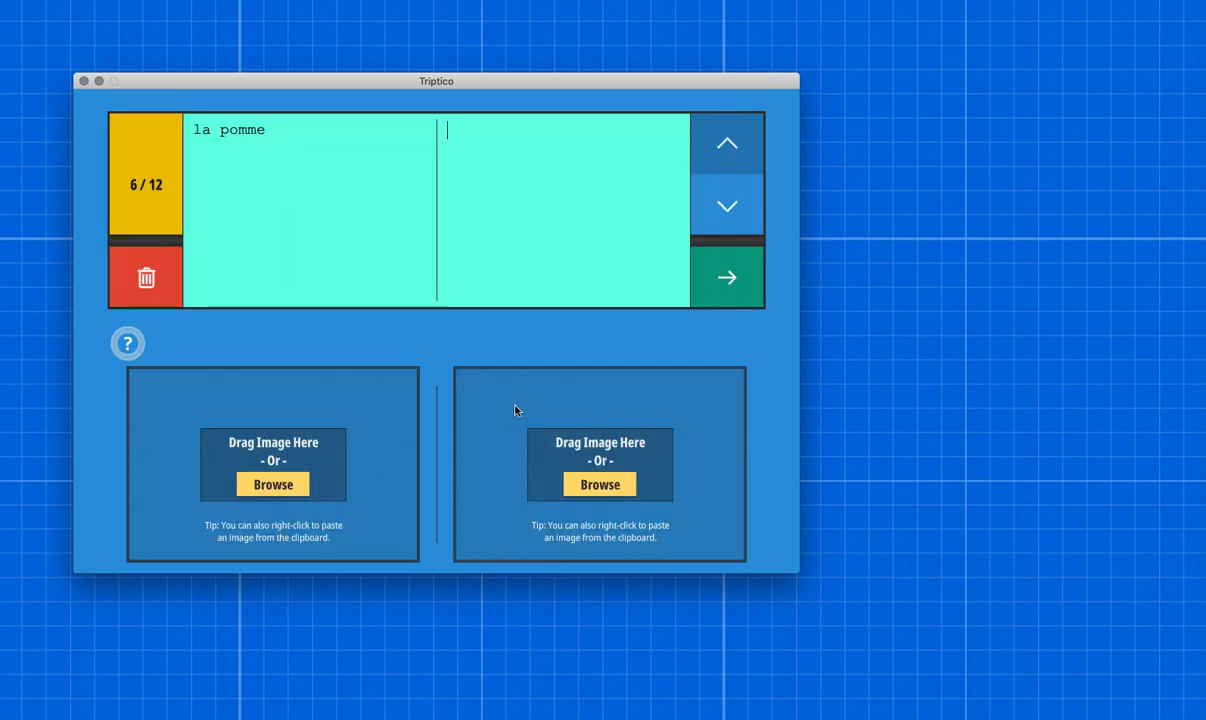
pyautogui.write('Apple')
pyautogui.rightClick(620, 411)
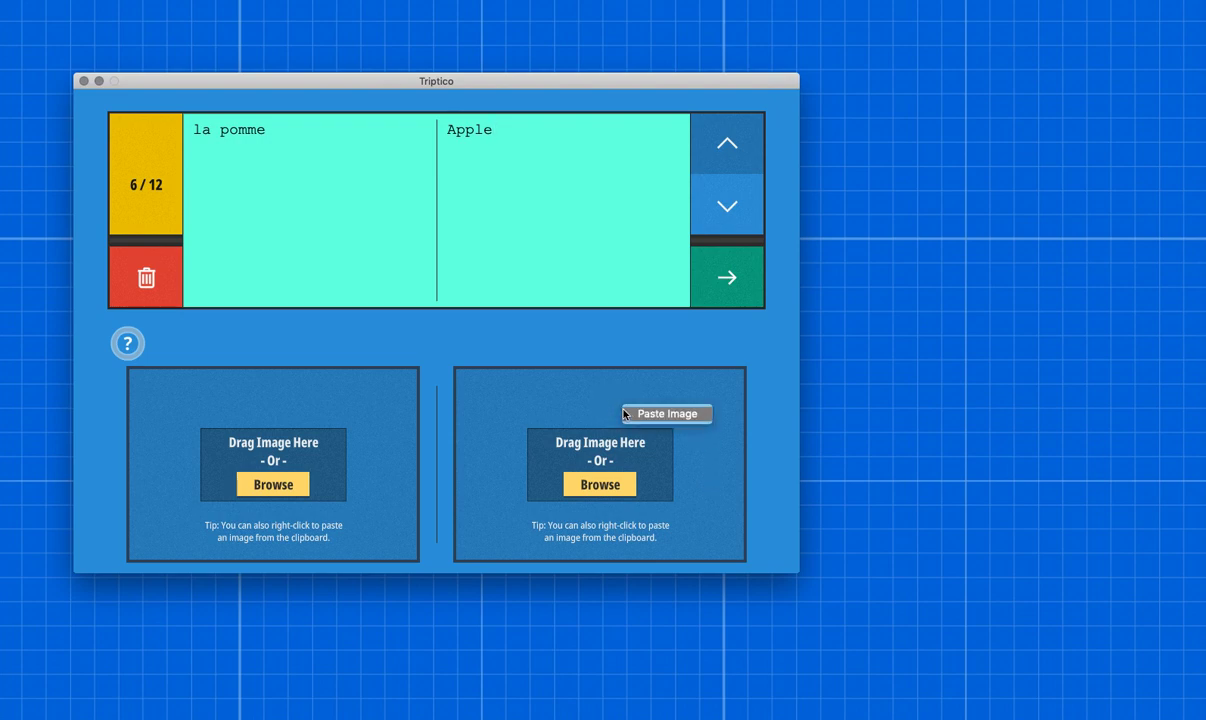
pyautogui.click(684, 418)
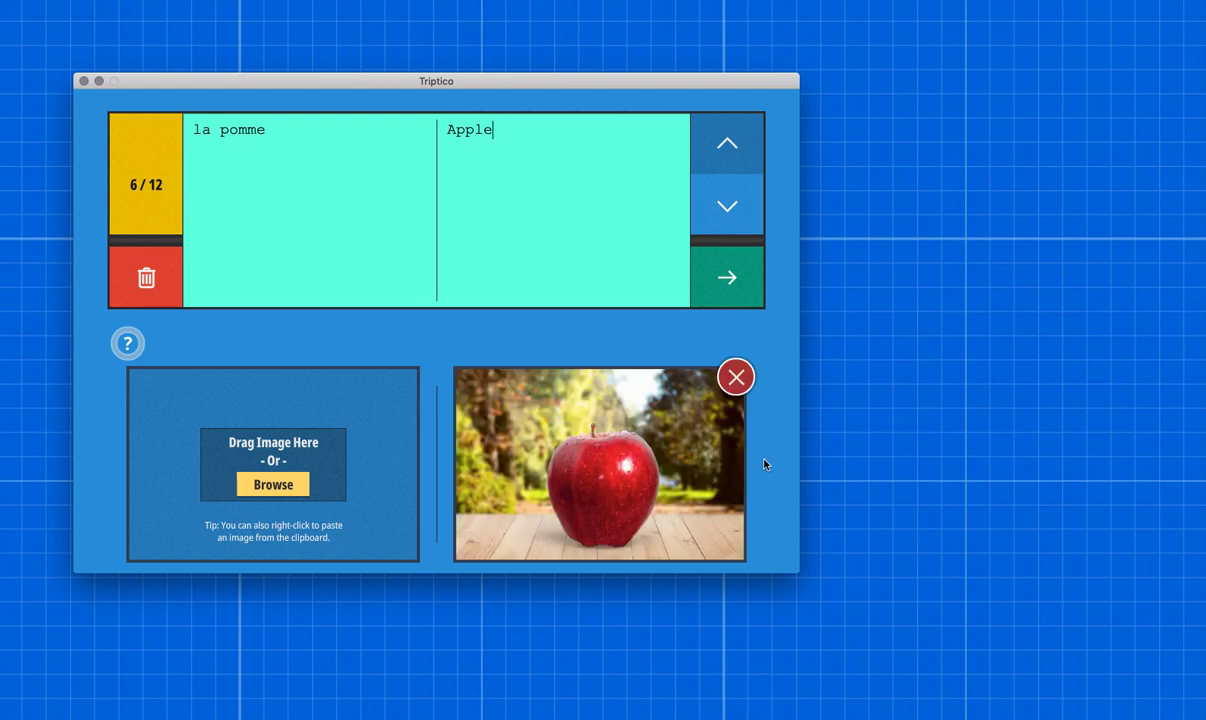
# Give the item "la banane" the feedback text "Banana" and load Banana.jpeg from the Fruit and Veg folder as its feedback image
pyautogui.click(728, 207)
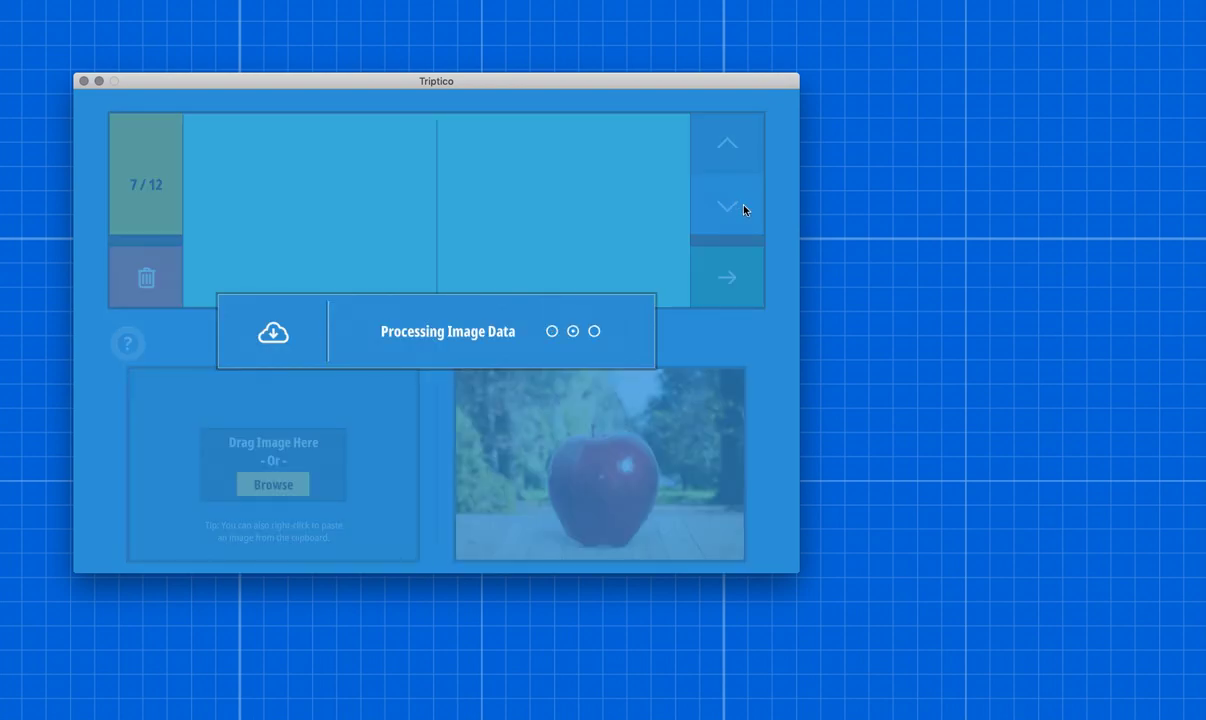
pyautogui.click(610, 184)
pyautogui.write('Banana')
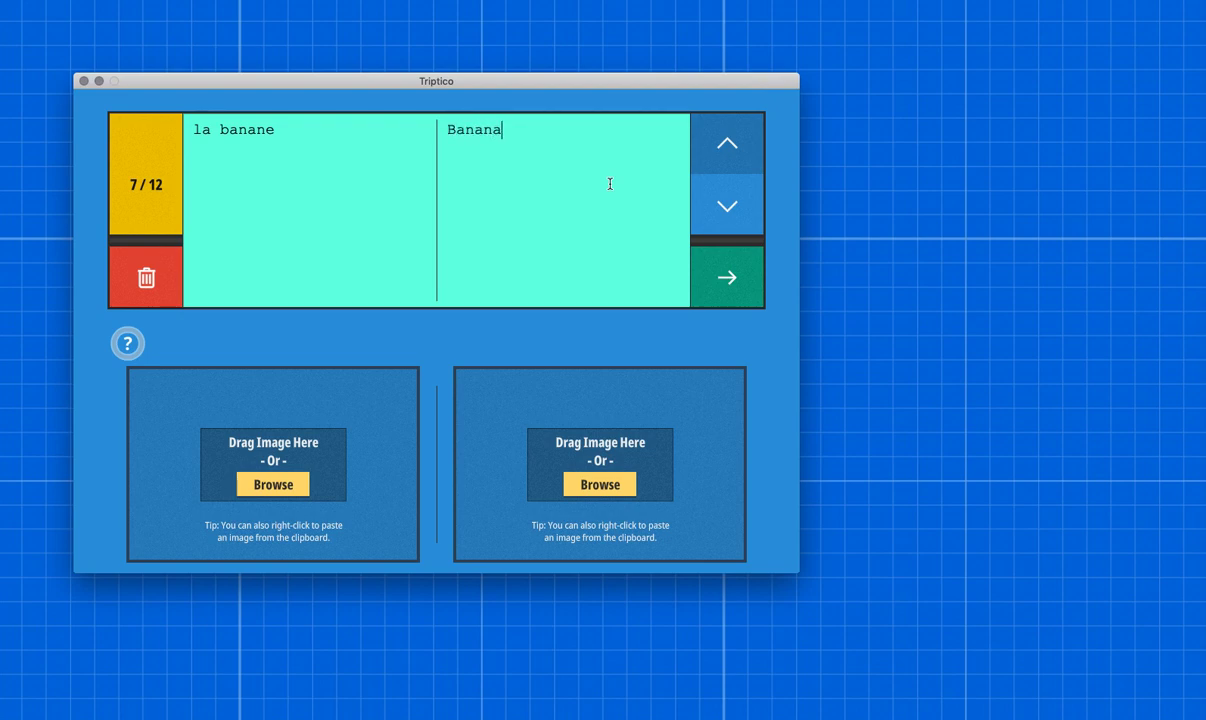
pyautogui.click(606, 487)
pyautogui.click(602, 36)
pyautogui.moveTo(602, 36); pyautogui.dragTo(697, 46)
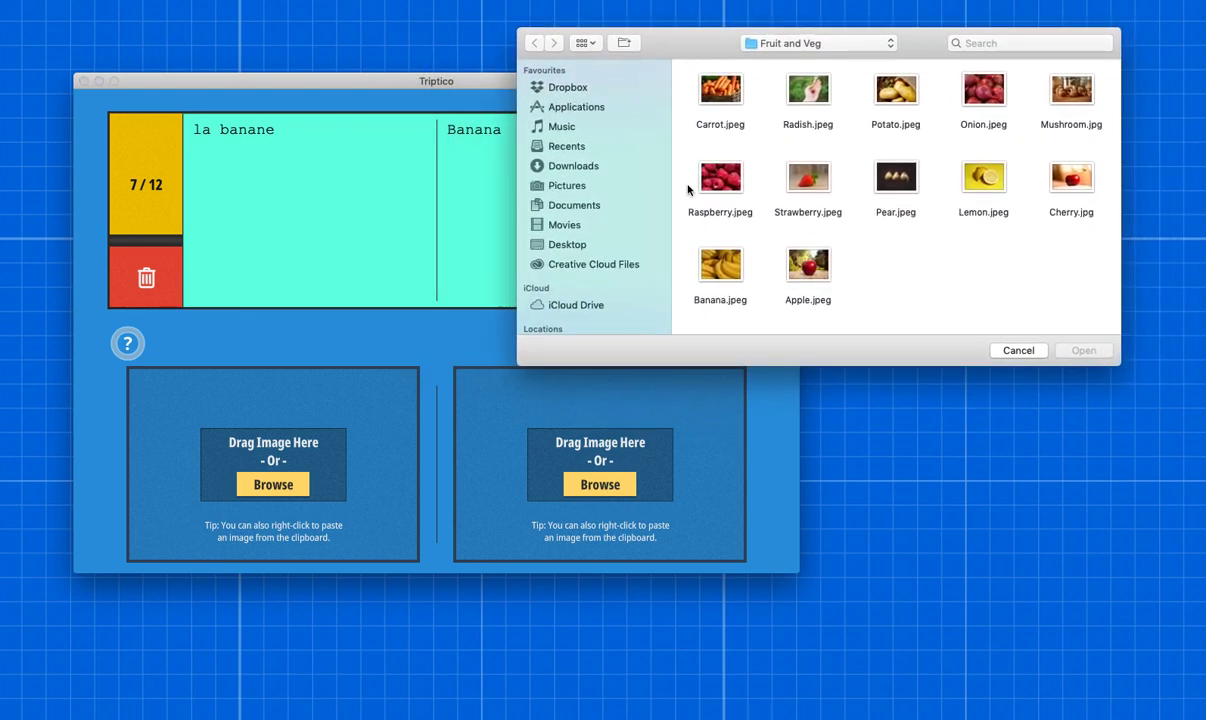
pyautogui.click(716, 266)
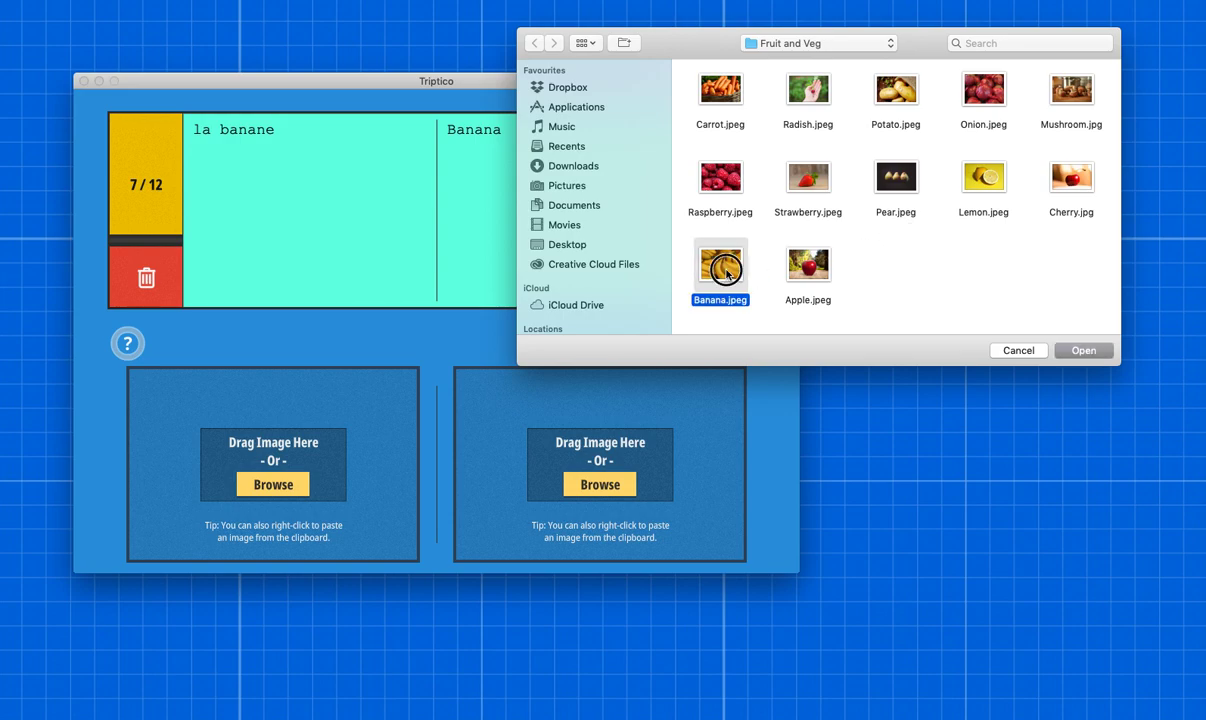
pyautogui.press('Return')
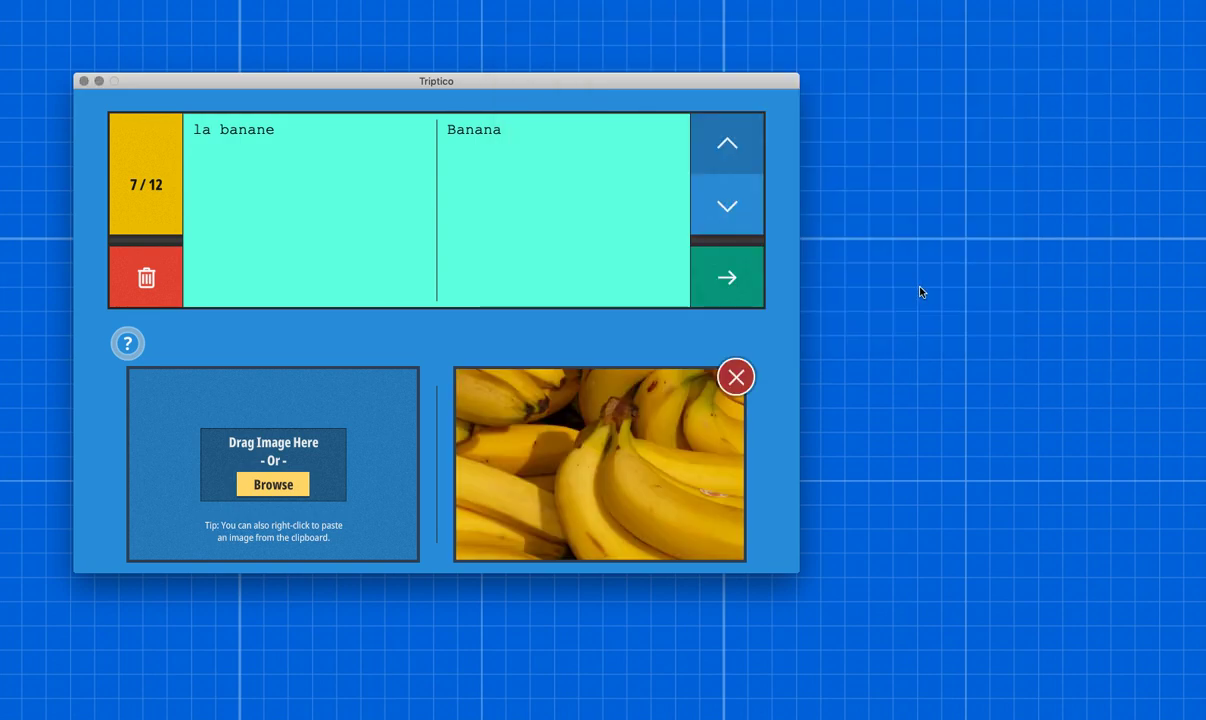
# Give the item "la cerise" the feedback text "Cherry" and add Cherry.jpg from the Finder's Fruit and Veg folder as its feedback image
pyautogui.click(729, 207)
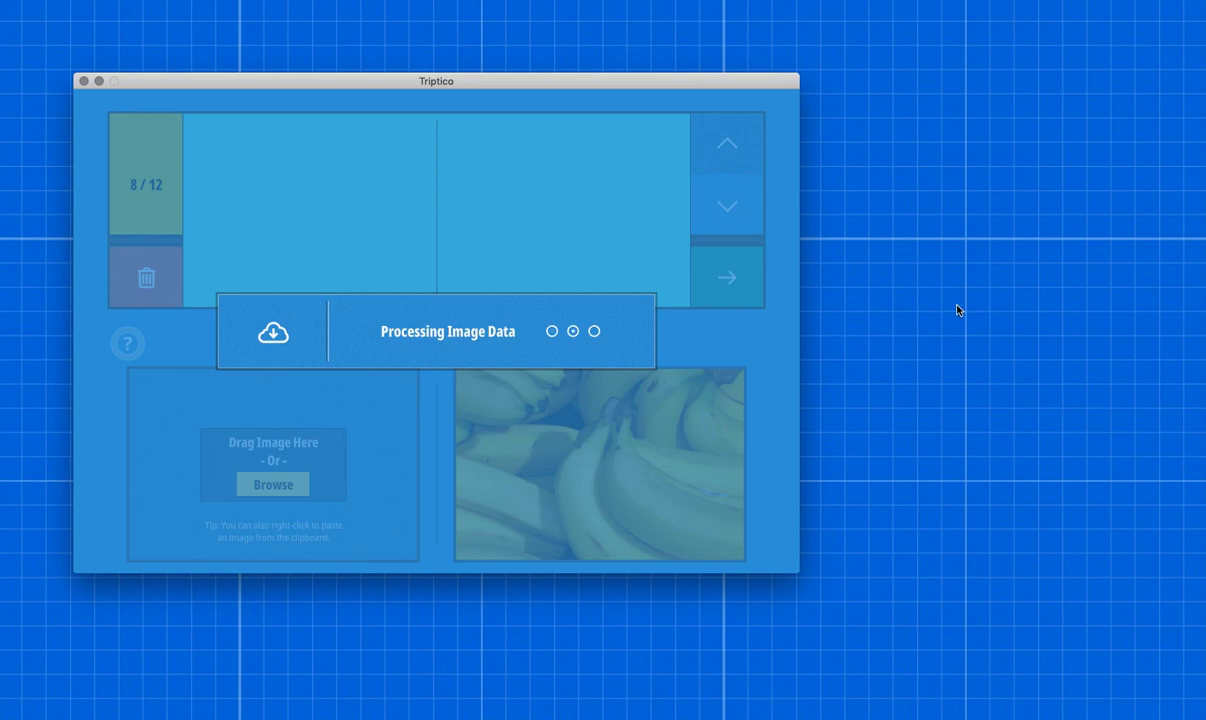
pyautogui.click(561, 180)
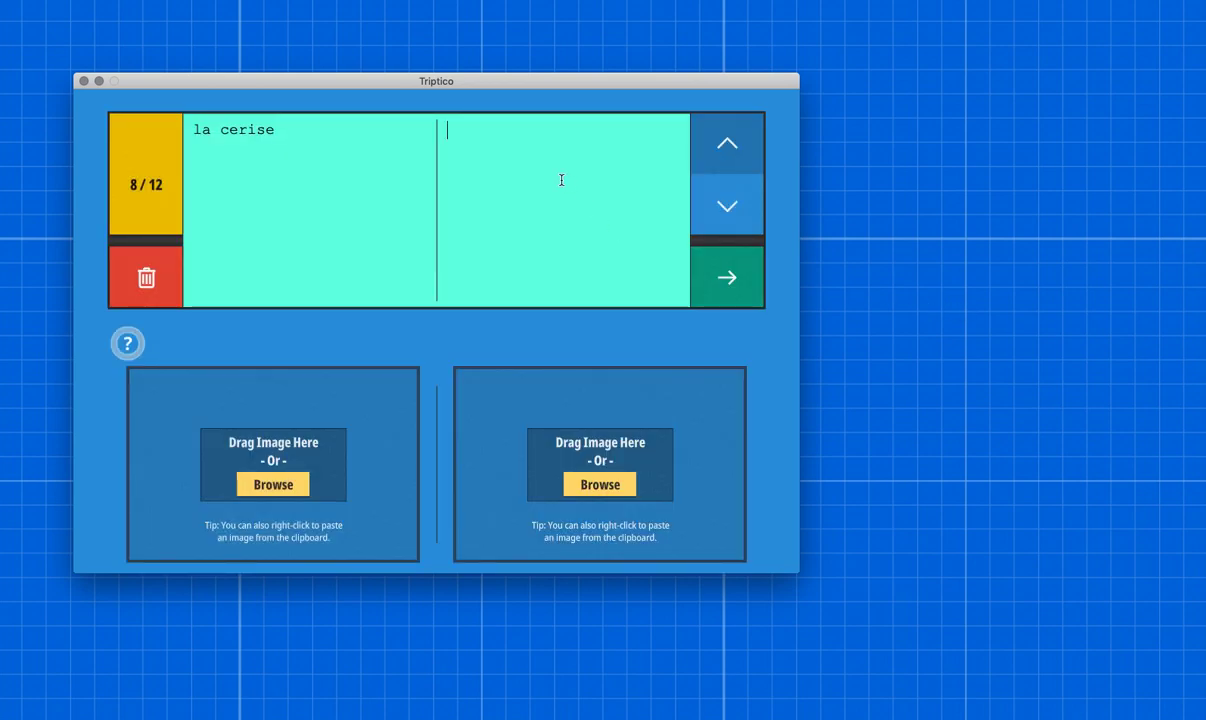
pyautogui.write('Cherry')
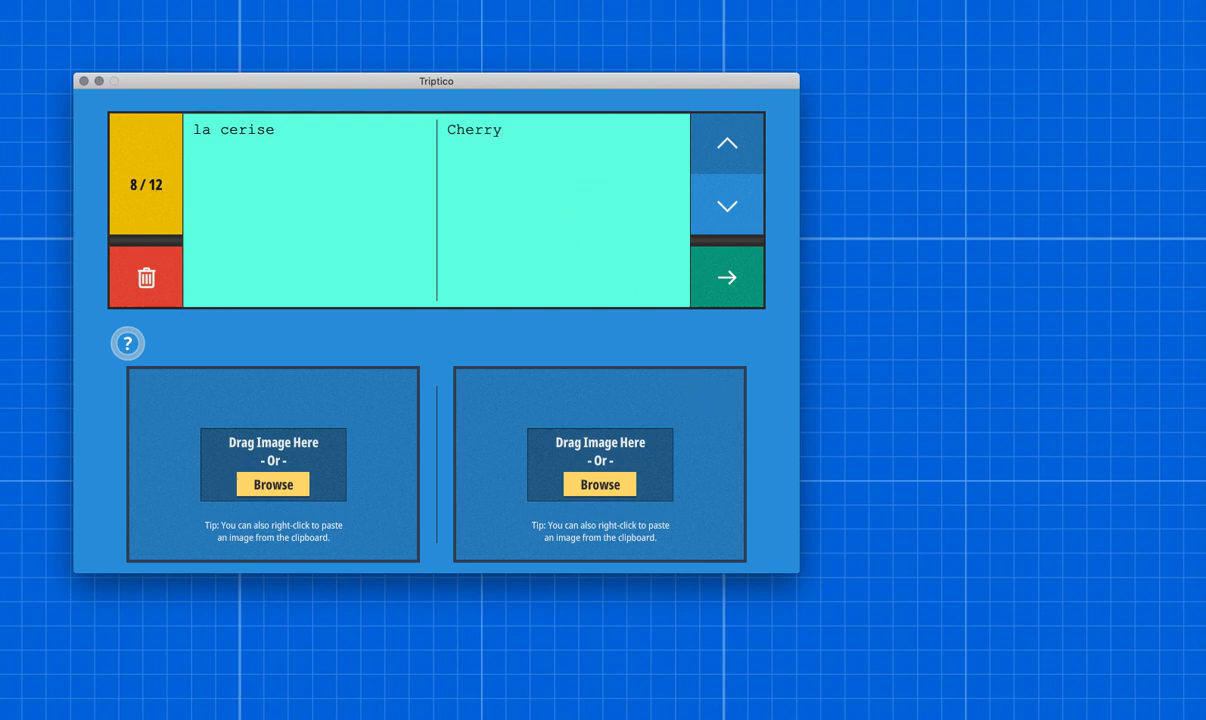
pyautogui.press('super+Tab')
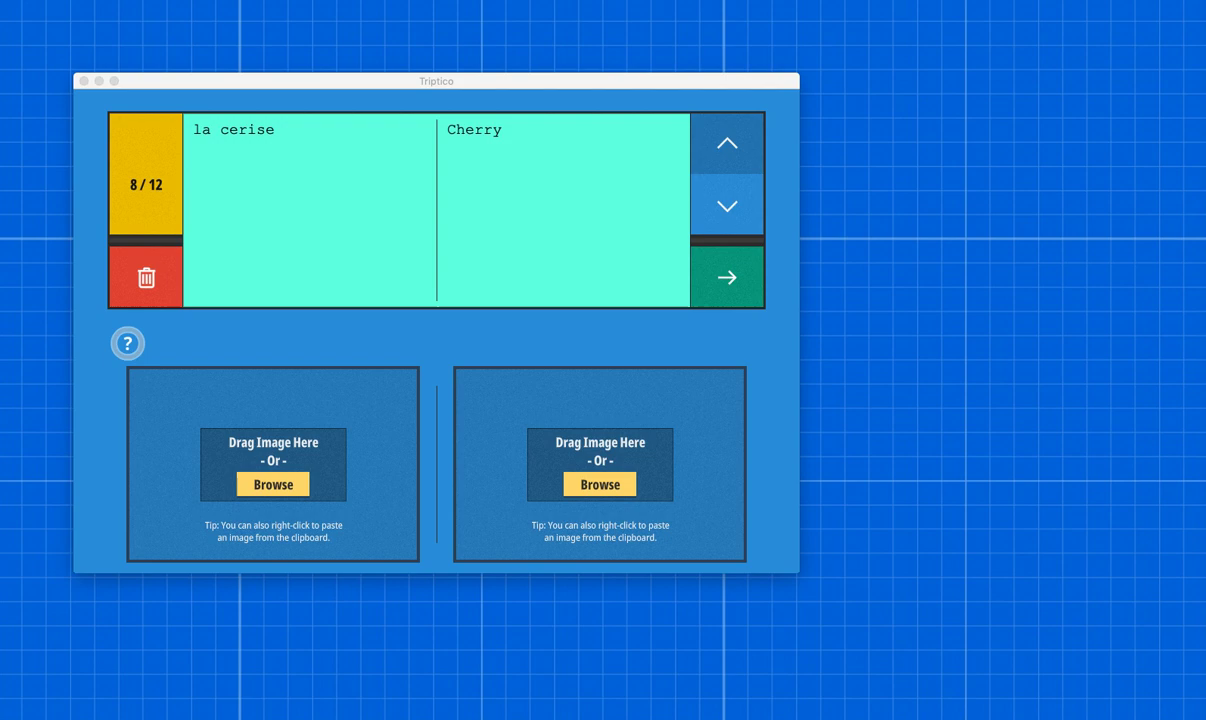
pyautogui.moveTo(937, 87); pyautogui.dragTo(926, 79)
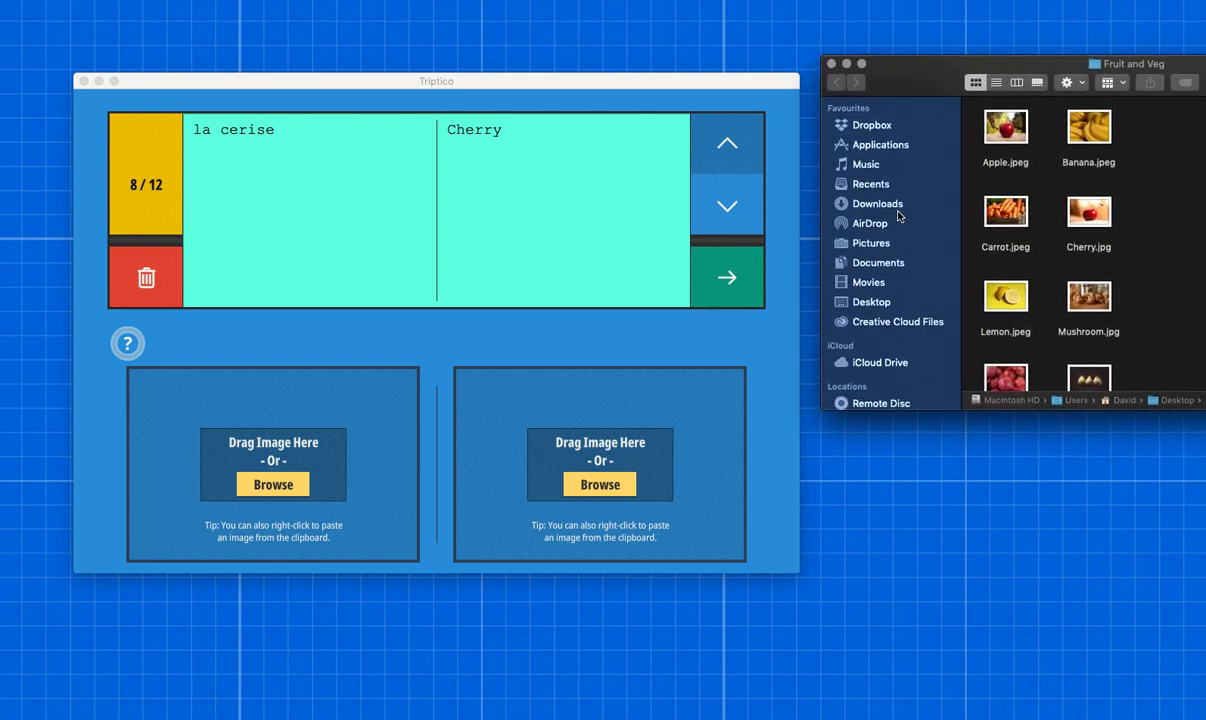
pyautogui.moveTo(1097, 216); pyautogui.dragTo(560, 430)
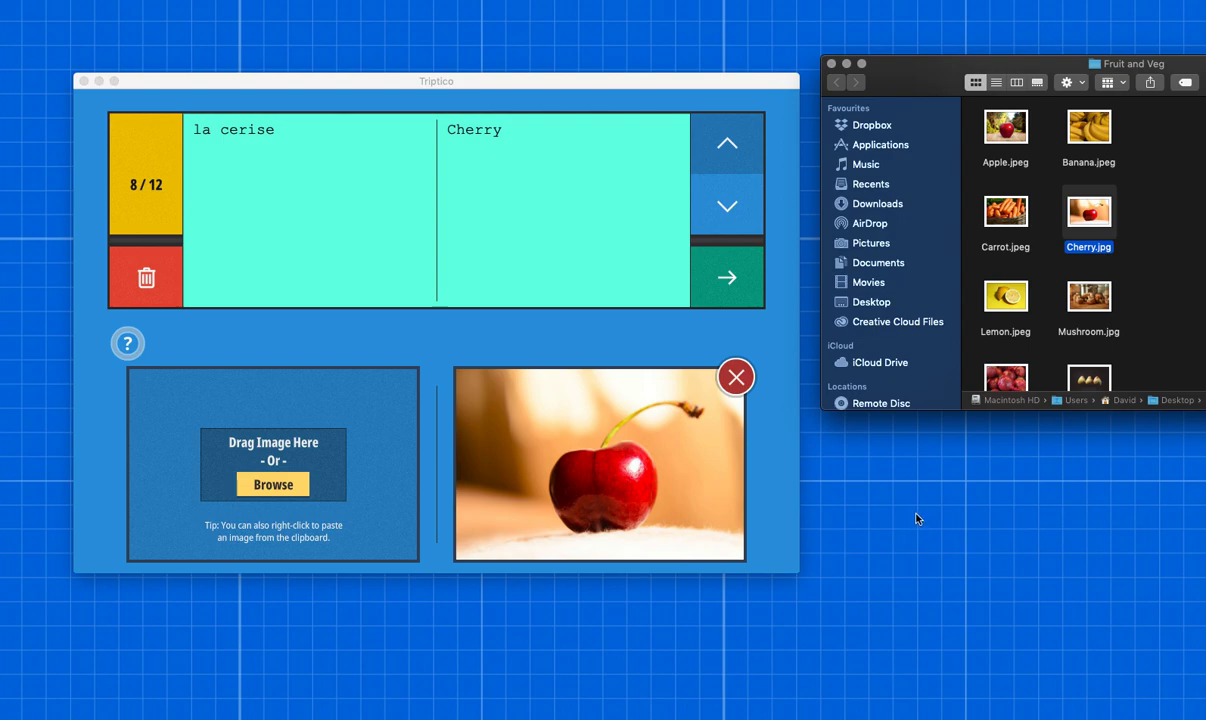
# Give the item "le citron" the feedback text "Lemon" and add Lemon.jpeg from the Finder window as its feedback image
pyautogui.click(720, 209)
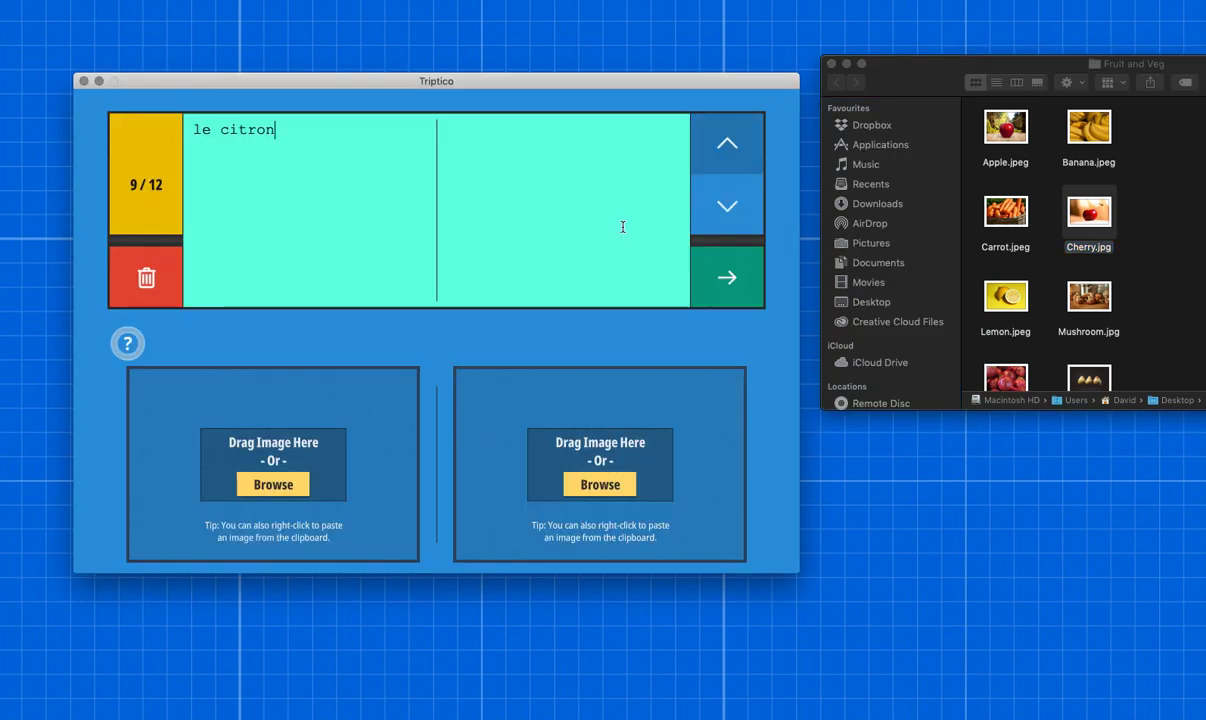
pyautogui.write('Lemon')
pyautogui.moveTo(1007, 305); pyautogui.dragTo(612, 406)
# Give the item "la poire" the feedback text "Pear" and add Pear.jpeg from the Finder window as its feedback image
pyautogui.click(737, 223)
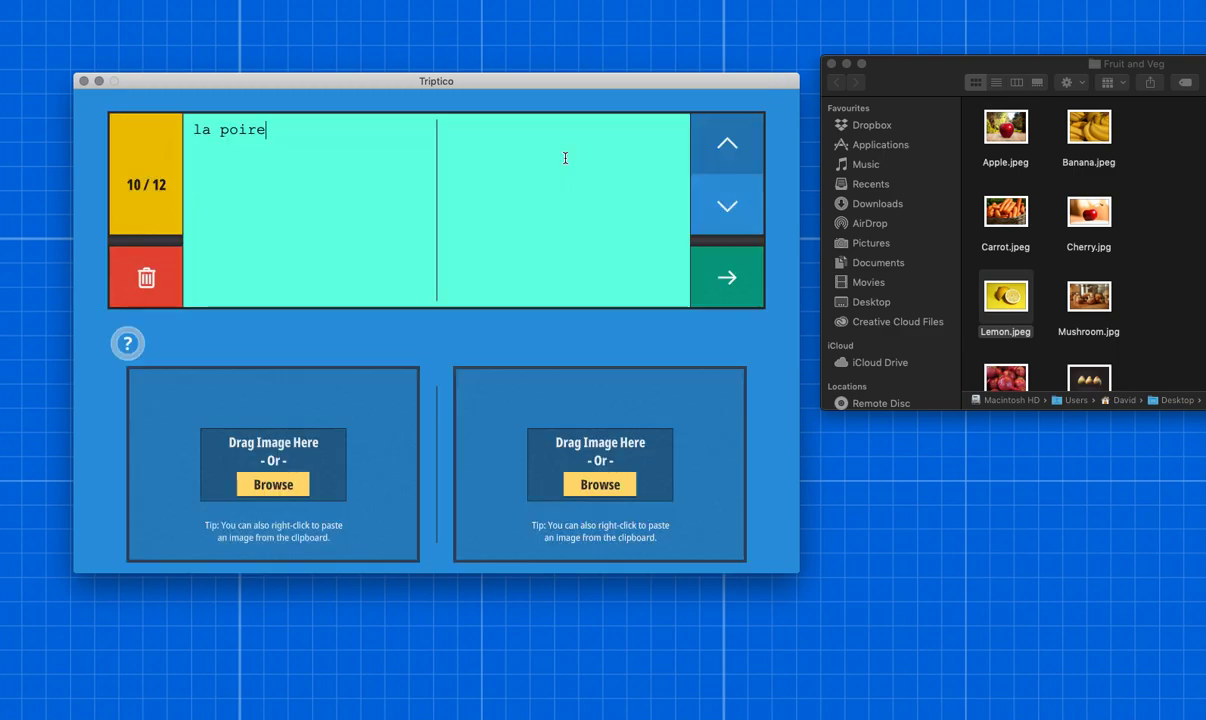
pyautogui.write('Pear')
pyautogui.scroll(-5, 1122, 258)
pyautogui.scroll(1, 1122, 258)
pyautogui.moveTo(1089, 160); pyautogui.dragTo(578, 440)
# Give the item "la framboise" the feedback text "Raspberry" and add Raspberry.jpeg from the Finder window as its feedback image
pyautogui.click(729, 205)
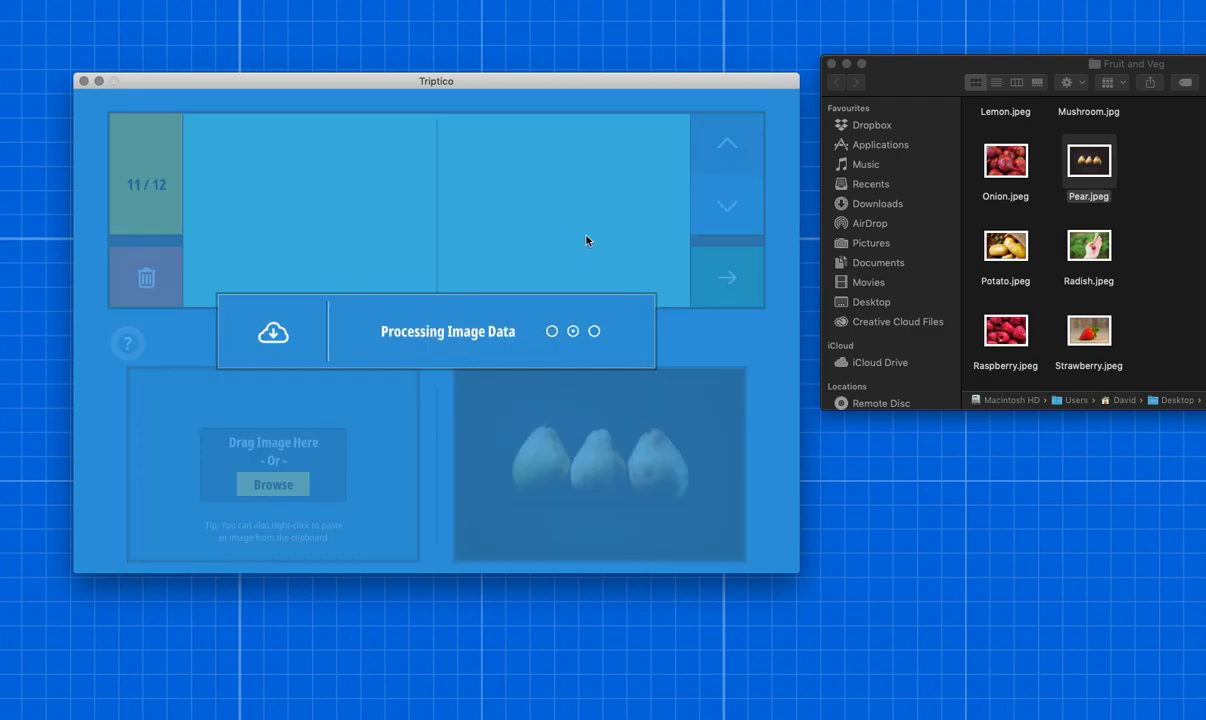
pyautogui.click(578, 207)
pyautogui.write('Raspberry')
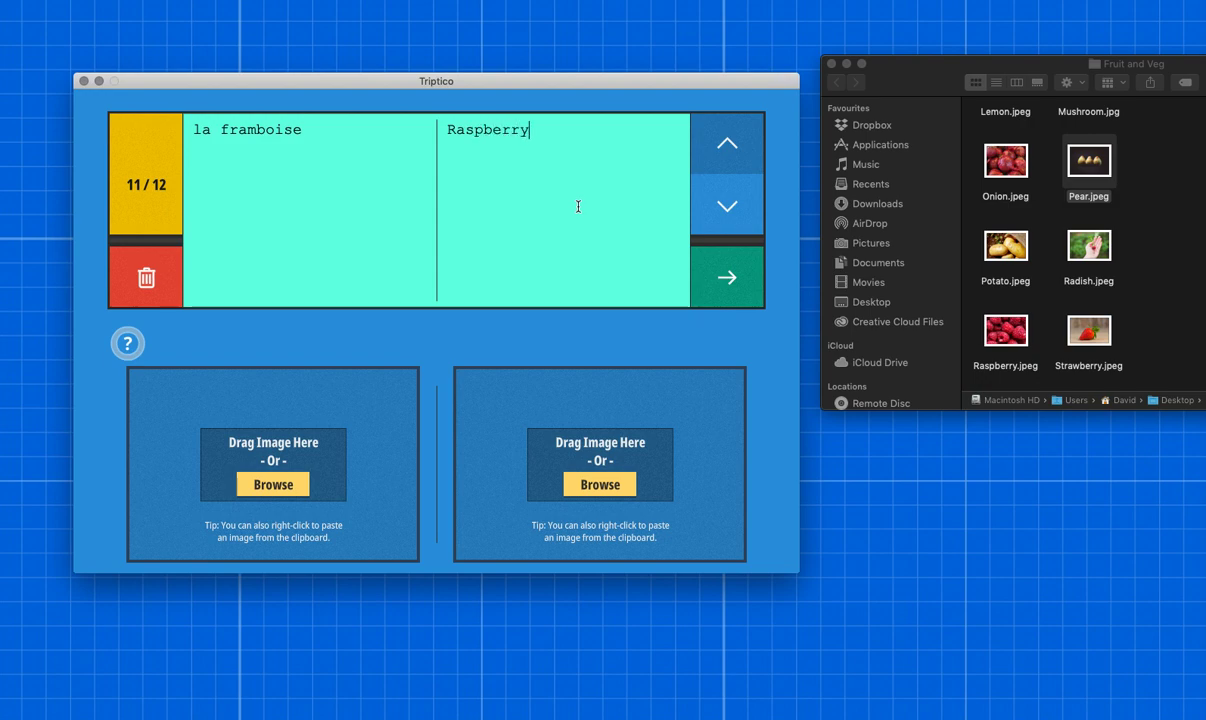
pyautogui.moveTo(1005, 330); pyautogui.dragTo(620, 392)
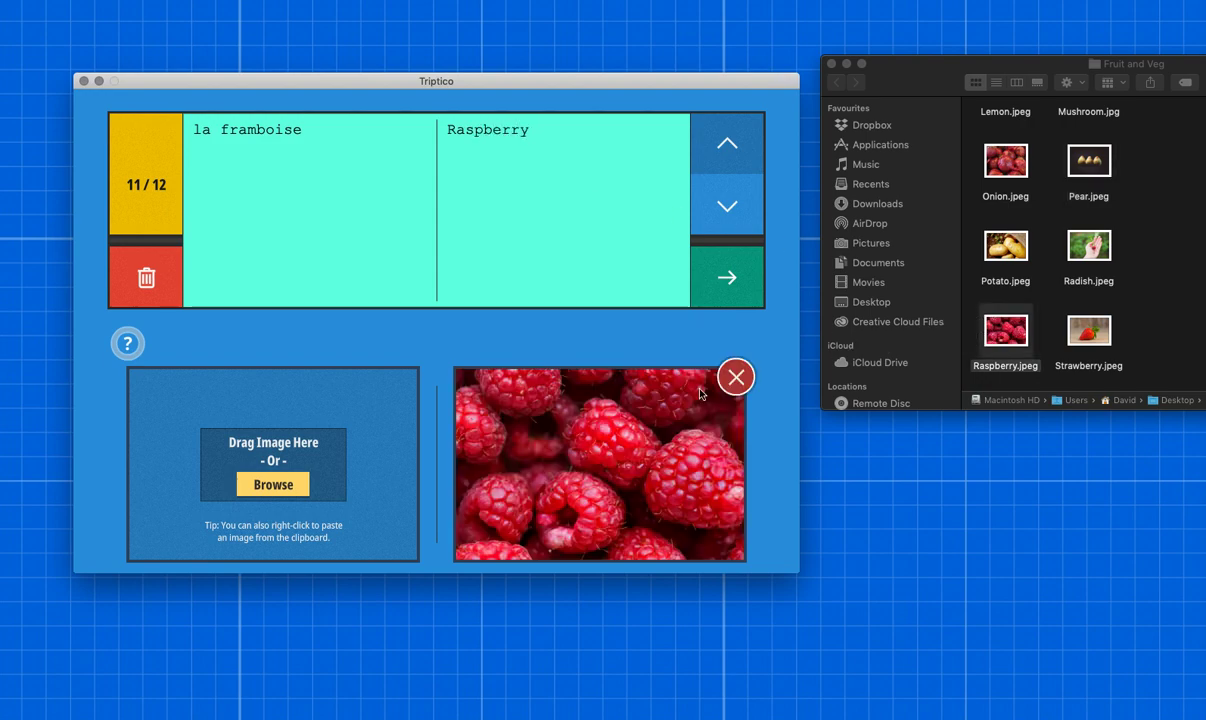
# Add Strawberry.jpeg and the feedback text "Strawberry" to the item "la fraise", and return to the item list
pyautogui.click(728, 204)
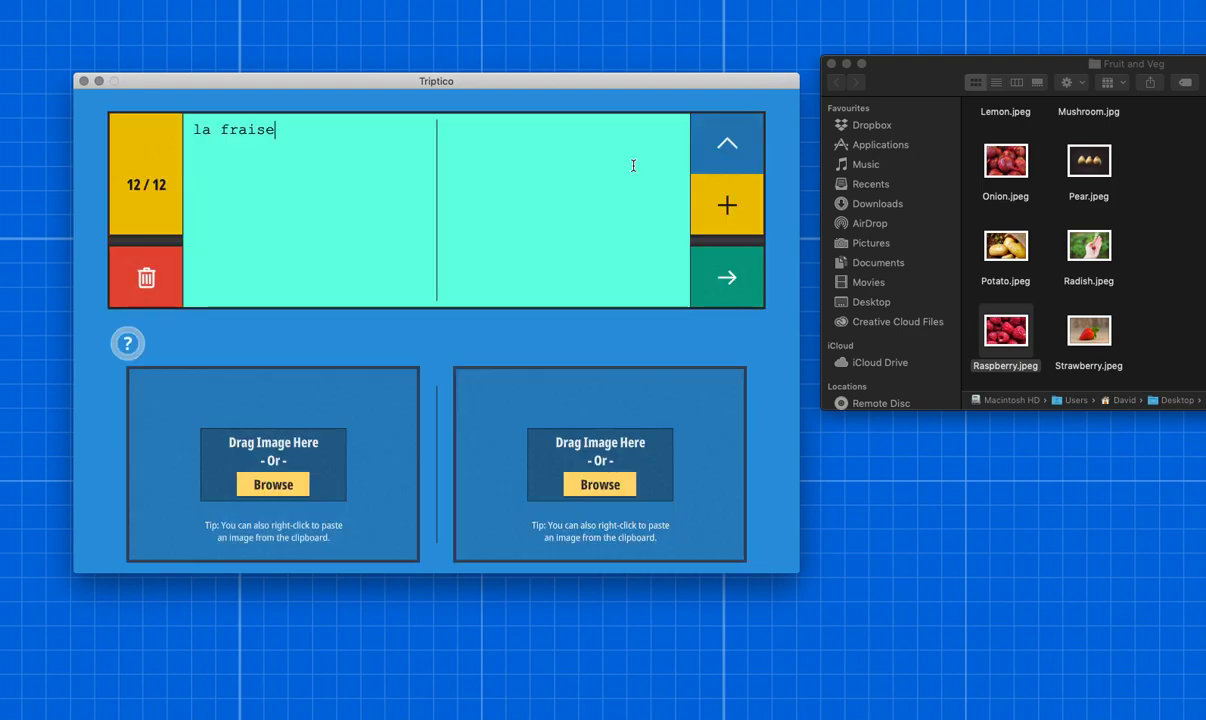
pyautogui.moveTo(1089, 330); pyautogui.dragTo(600, 400)
pyautogui.click(562, 208)
pyautogui.write('Str')
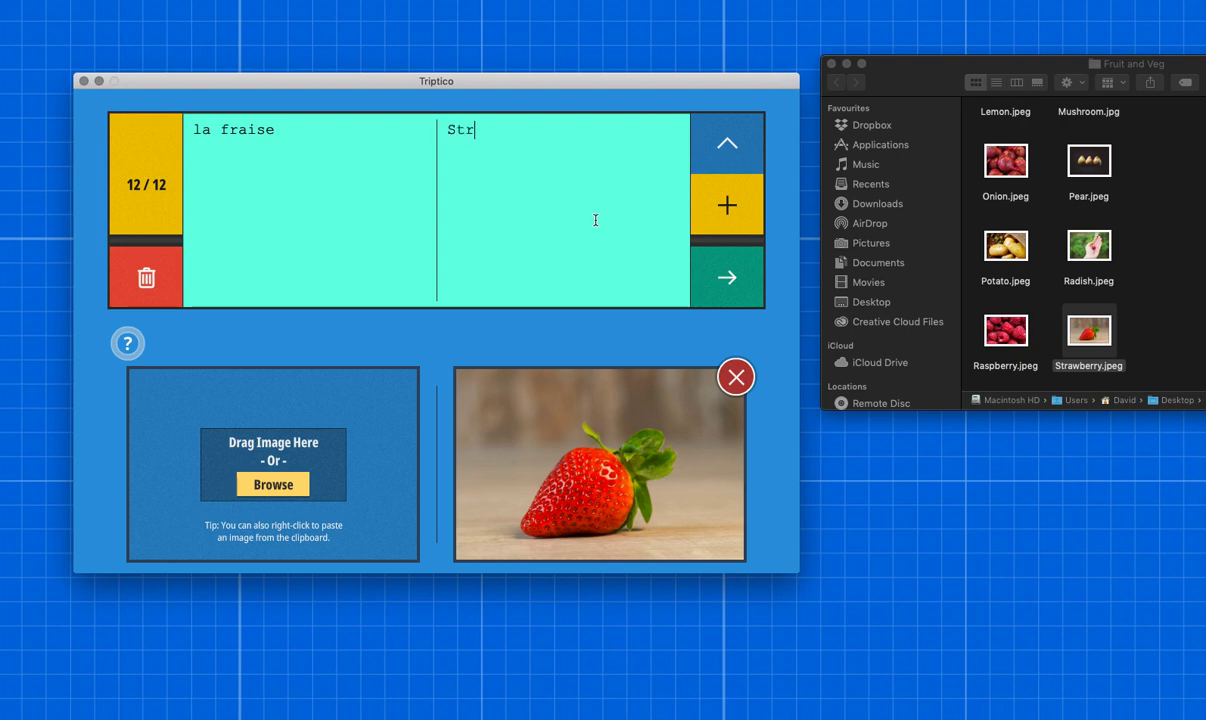
pyautogui.write('awberry')
pyautogui.click(722, 271)
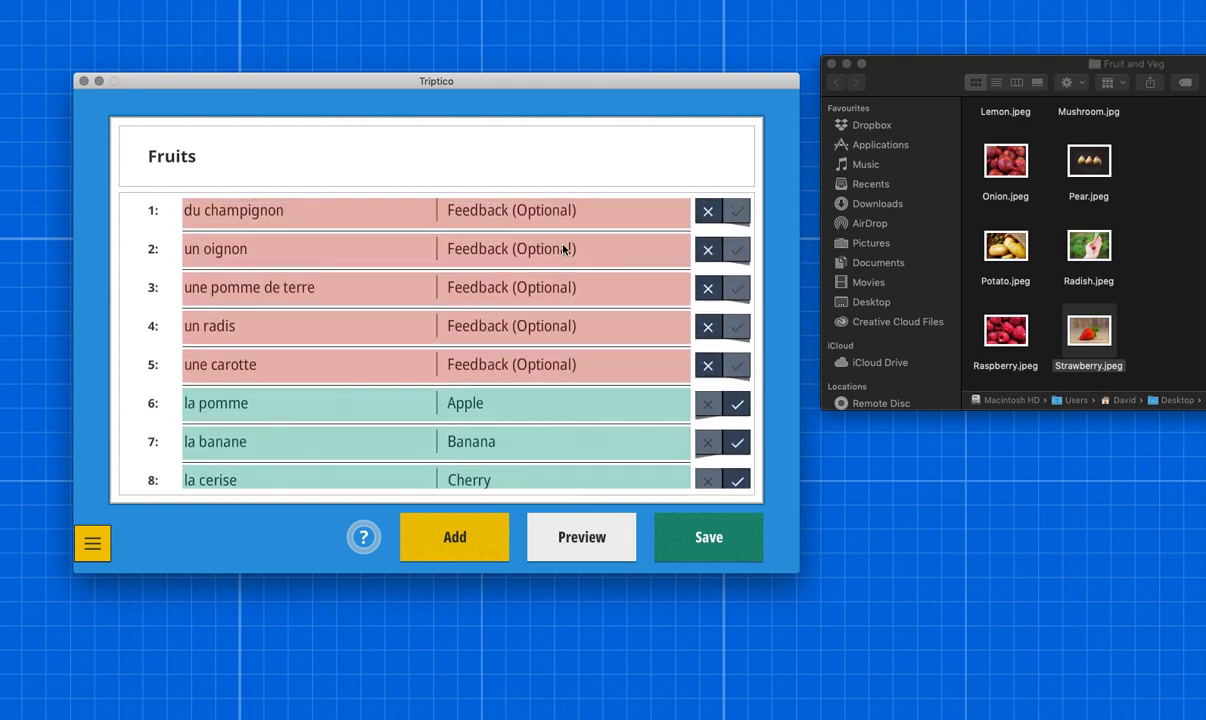
# Give the item "du champignon" the feedback text "Mushroom" and load Mushroom.jpg from the Fruit and Veg folder as its feedback image
pyautogui.click(569, 215)
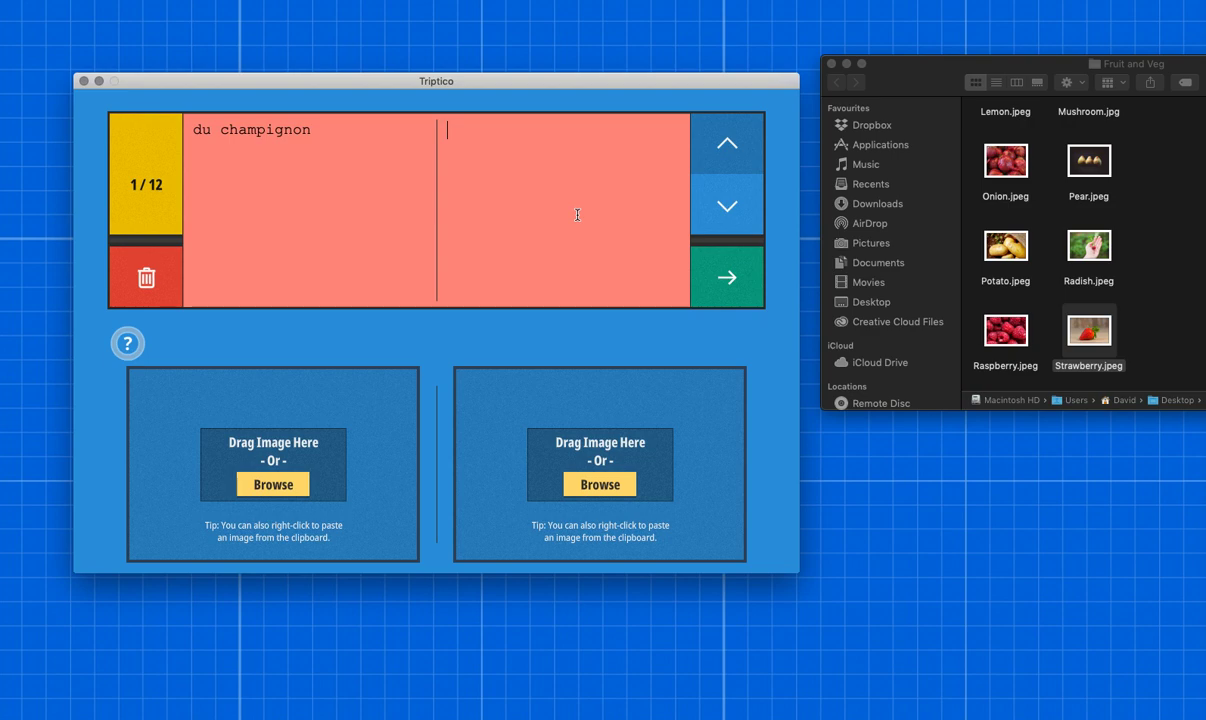
pyautogui.write('Mushrr')
pyautogui.write('om')
pyautogui.click(605, 484)
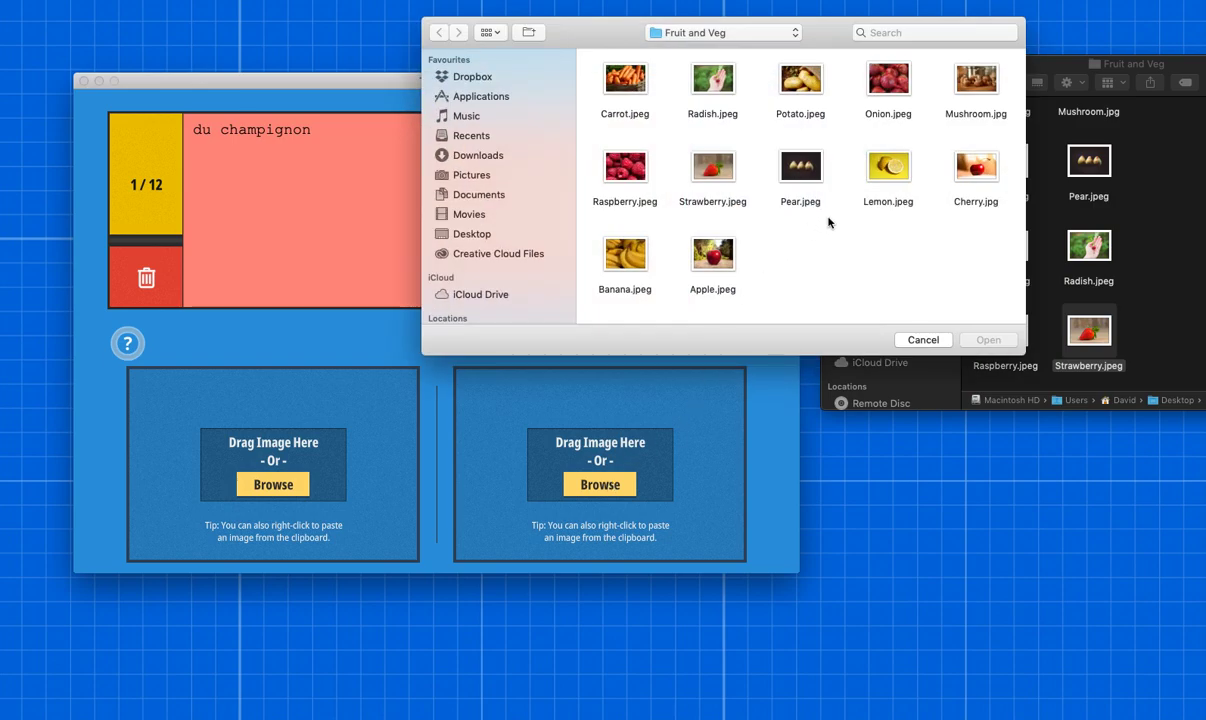
pyautogui.click(979, 88)
pyautogui.doubleClick(979, 88)
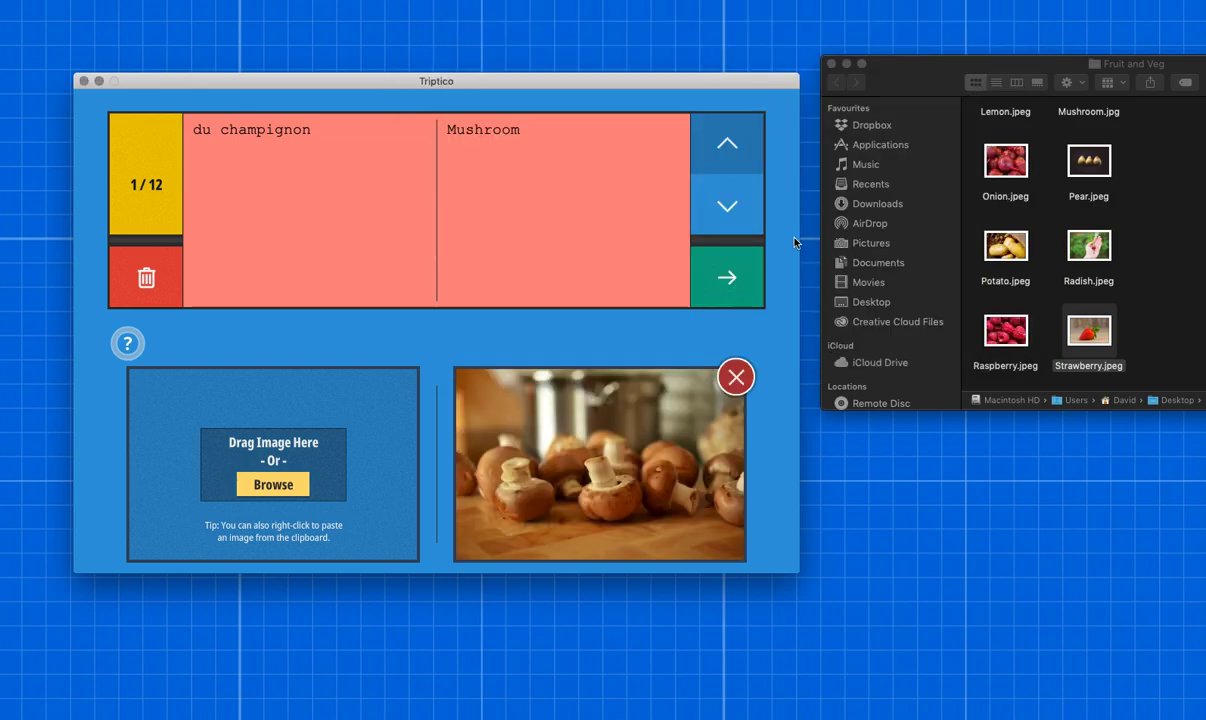
# Give the item "un oignon" the feedback text "Onion" and add Onion.jpeg from the Finder window as its feedback image
pyautogui.click(728, 210)
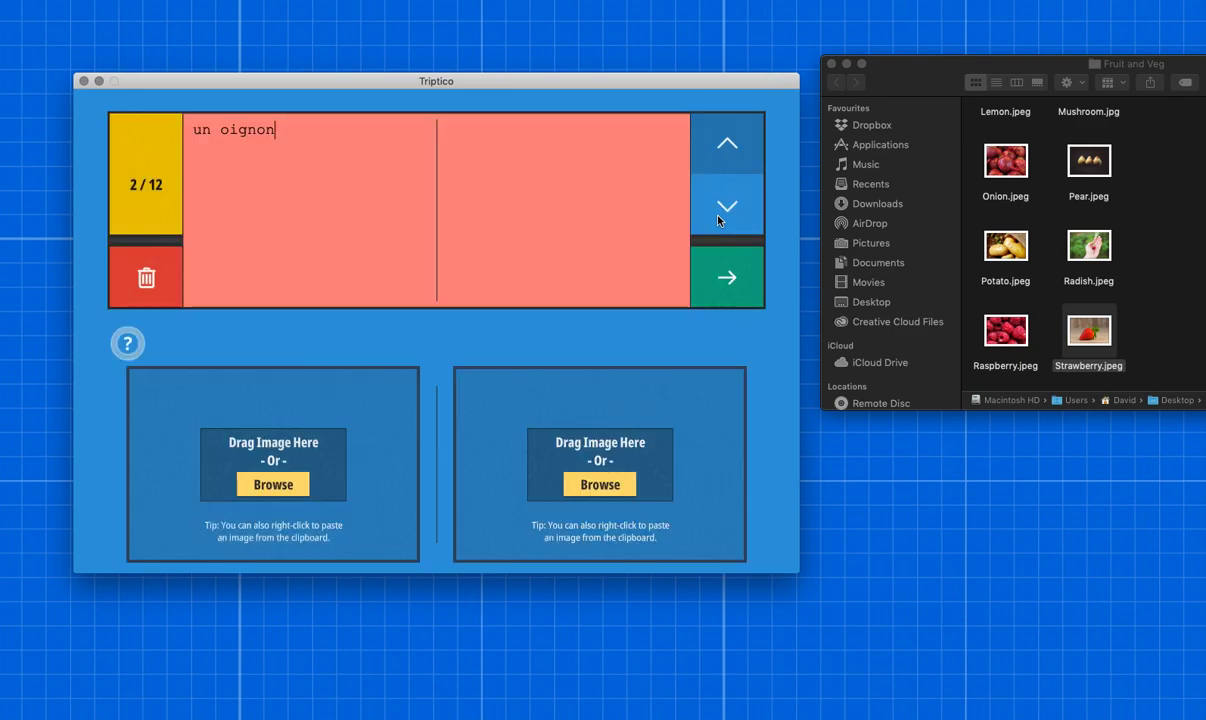
pyautogui.click(598, 188)
pyautogui.write('Onion')
pyautogui.moveTo(1004, 162); pyautogui.dragTo(523, 480)
# Give the item "une pomme de terre" the feedback text "Potato" and add Potato.jpeg from the Finder window as its feedback image
pyautogui.click(736, 206)
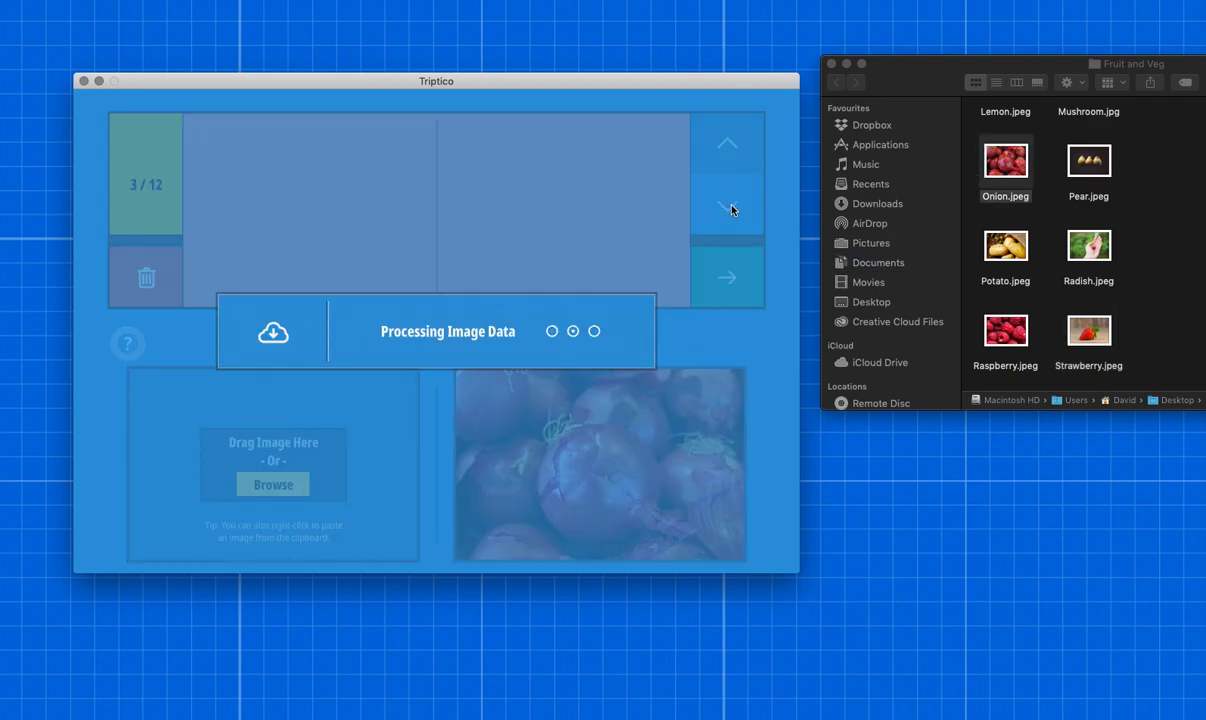
pyautogui.click(563, 163)
pyautogui.write('Potato')
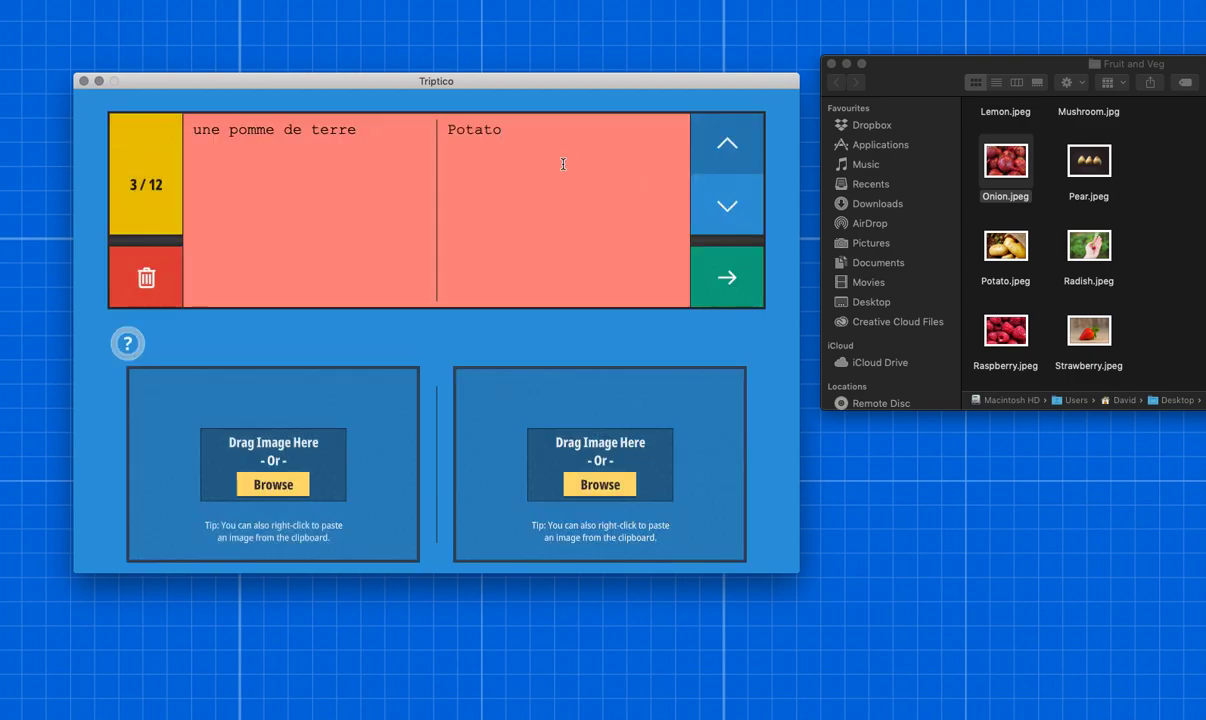
pyautogui.moveTo(1007, 248); pyautogui.dragTo(532, 466)
# Give the item "un radis" the feedback text "Radish" and add Radish.jpeg from the Finder window as its feedback image
pyautogui.click(727, 210)
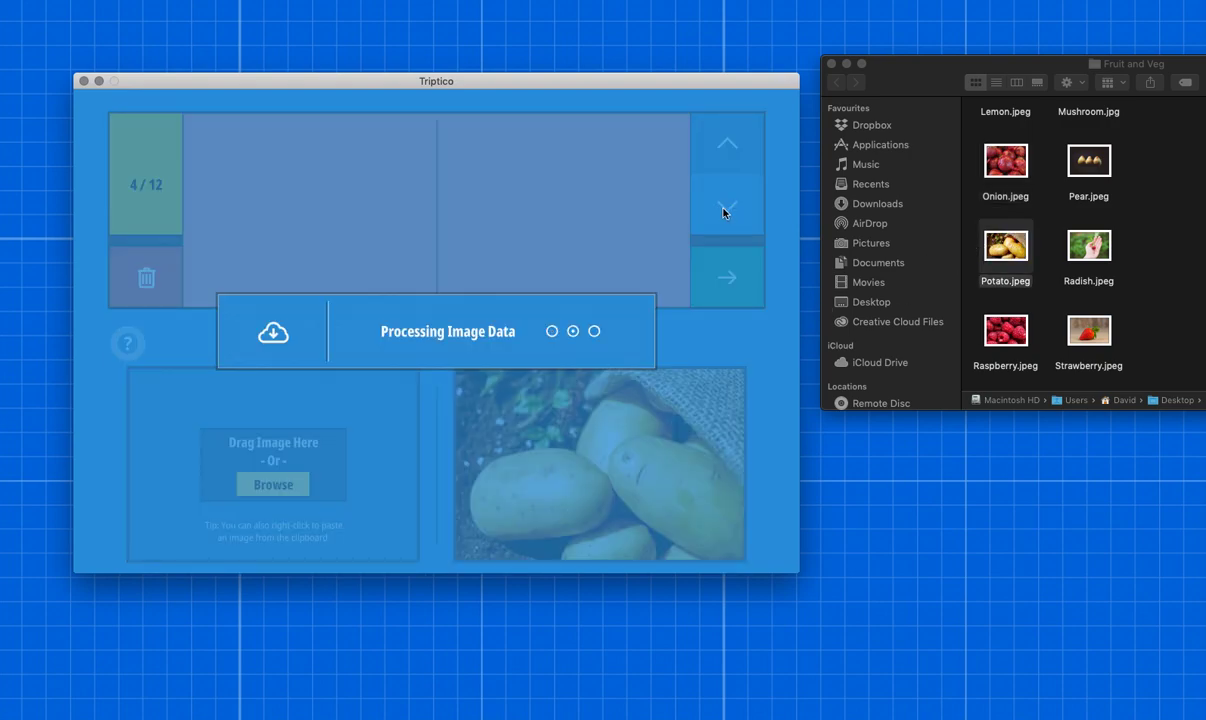
pyautogui.click(560, 145)
pyautogui.write('Radish')
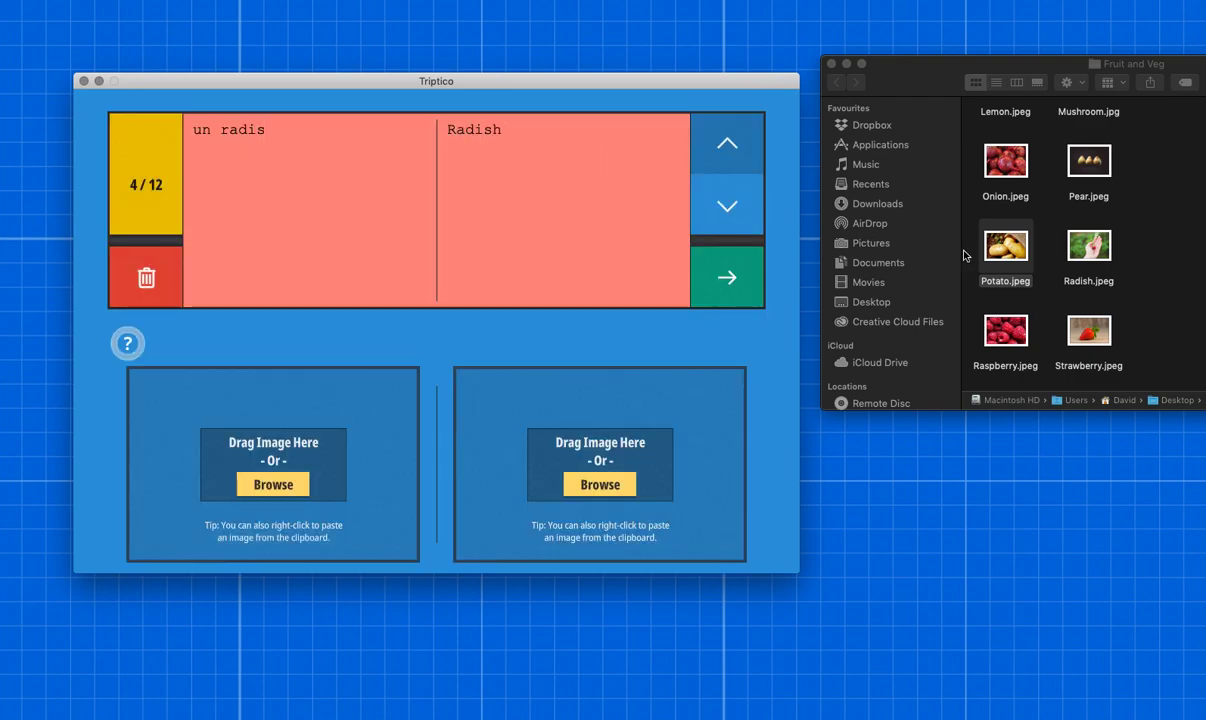
pyautogui.moveTo(1095, 249); pyautogui.dragTo(561, 394)
# Give the item "une carotte" the feedback text "Carrot", add Carrot.jpeg from the Finder window as its feedback image, and return to the item list
pyautogui.click(731, 212)
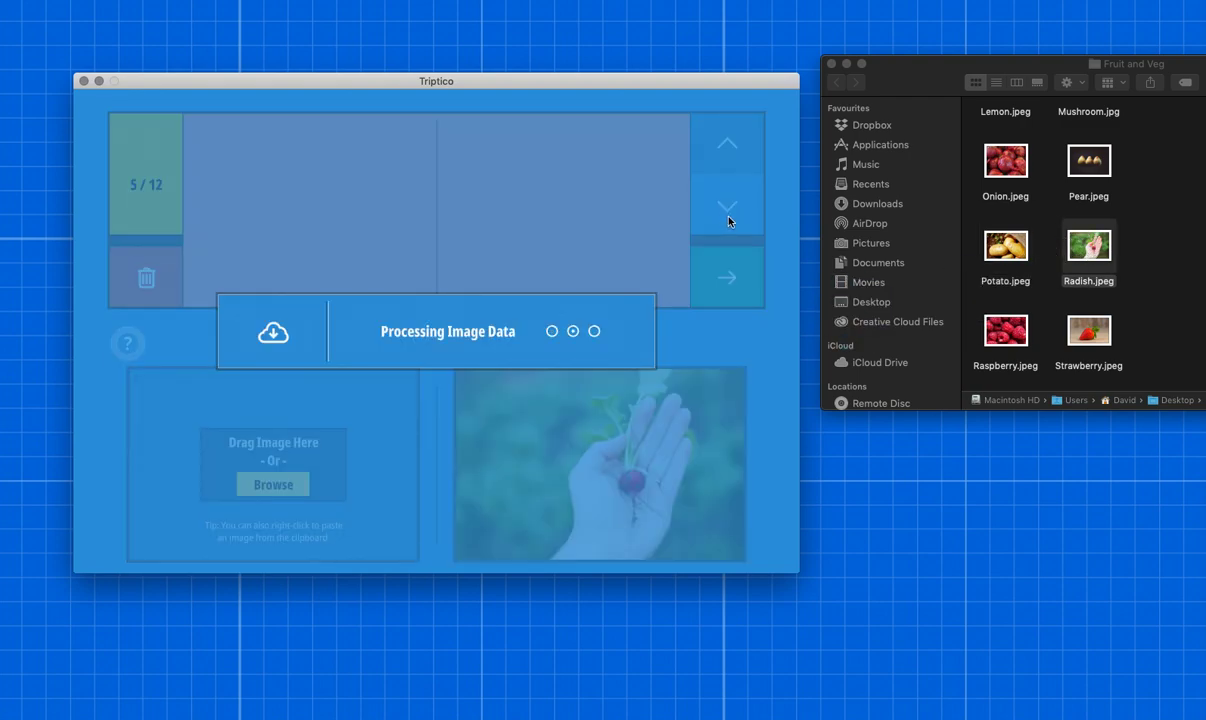
pyautogui.click(564, 198)
pyautogui.write('Carrot')
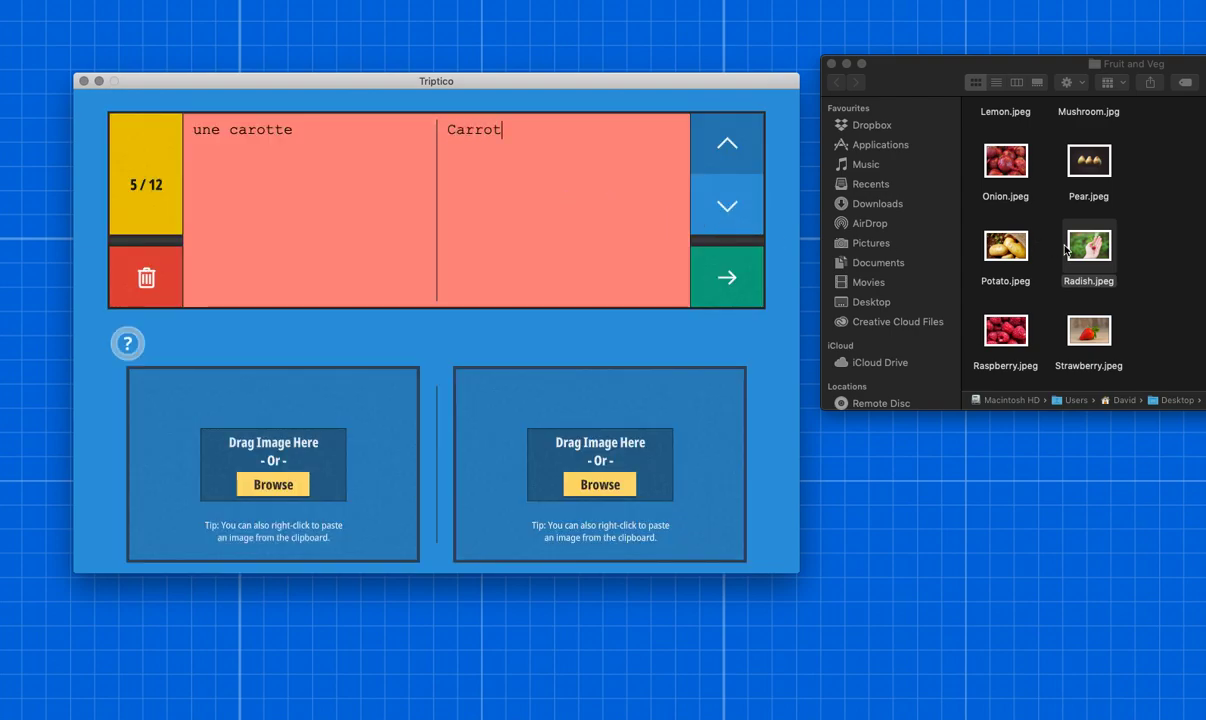
pyautogui.scroll(-1, 1085, 255)
pyautogui.scroll(5, 1090, 258)
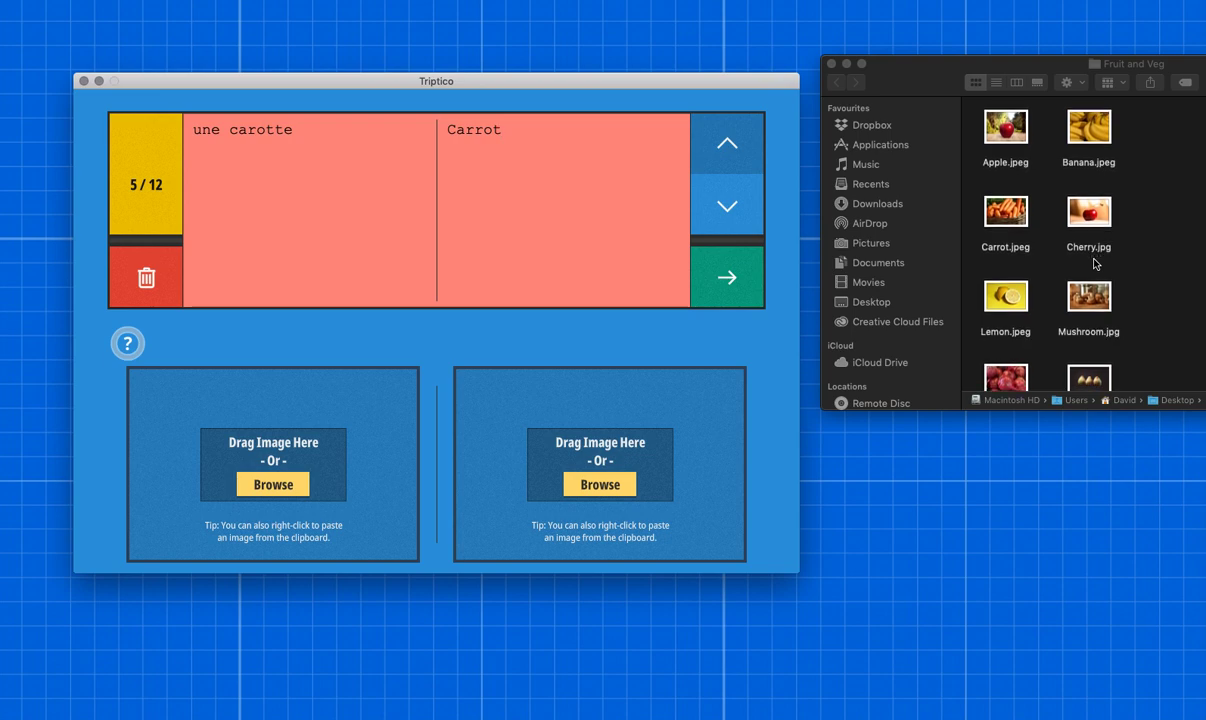
pyautogui.moveTo(1005, 212); pyautogui.dragTo(516, 470)
pyautogui.click(725, 280)
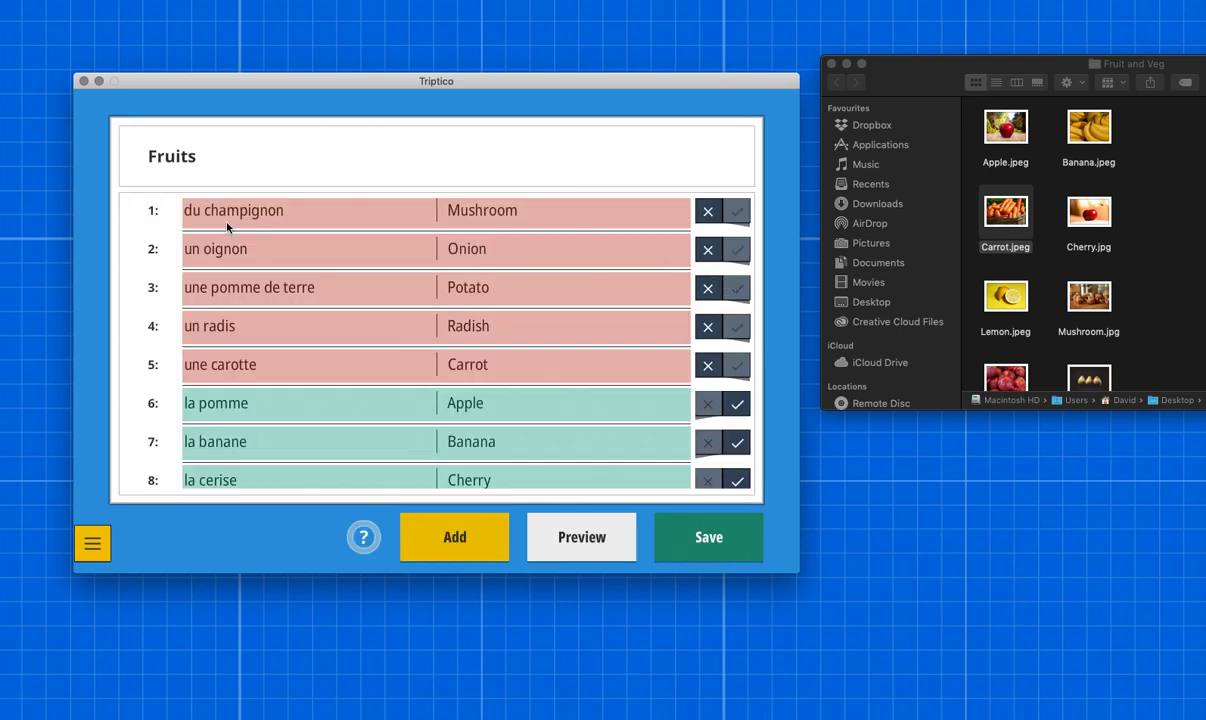
# Review all items of the Fruits list together with their English feedback texts
pyautogui.scroll(-2, 262, 316)
pyautogui.scroll(-5, 280, 342)
pyautogui.scroll(6, 281, 343)
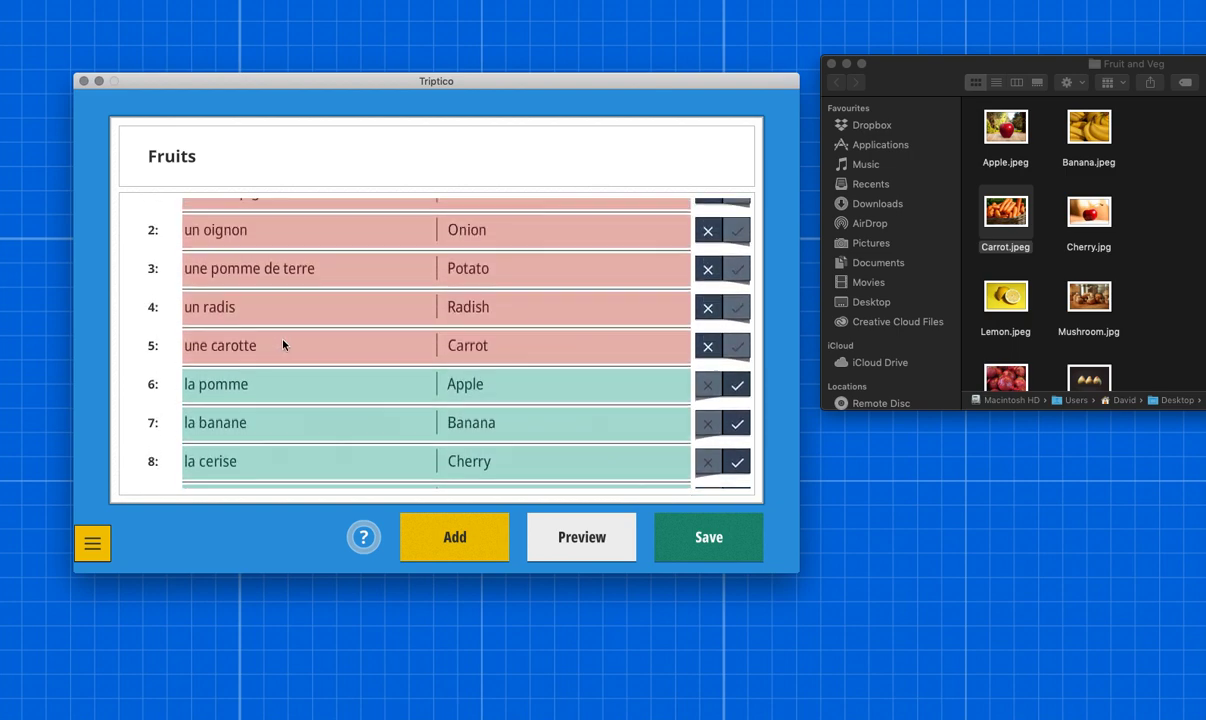
pyautogui.scroll(1, 283, 345)
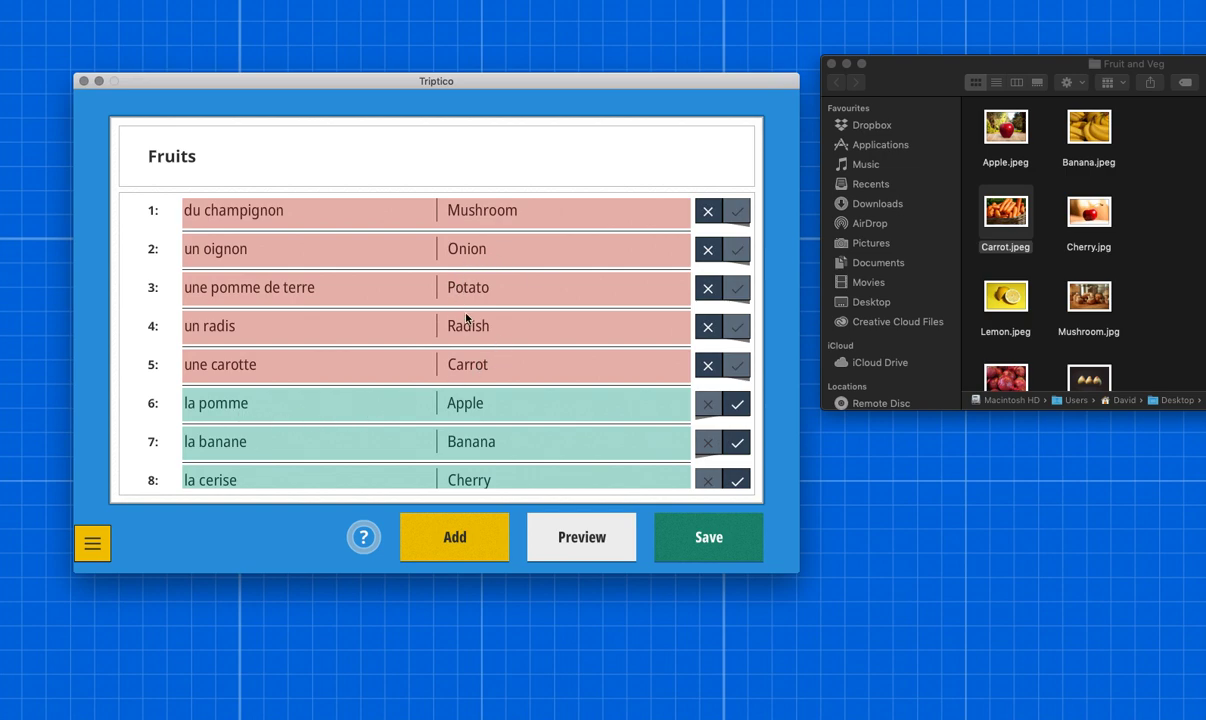
pyautogui.scroll(-3, 549, 411)
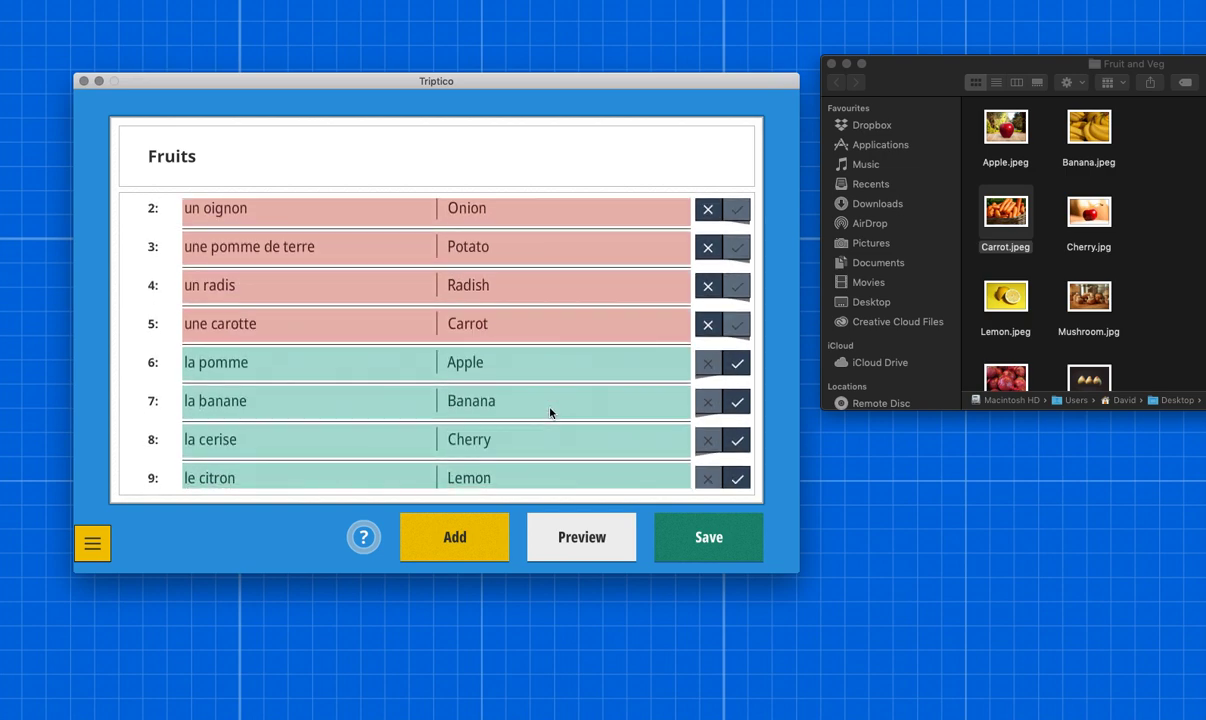
pyautogui.scroll(-2, 549, 411)
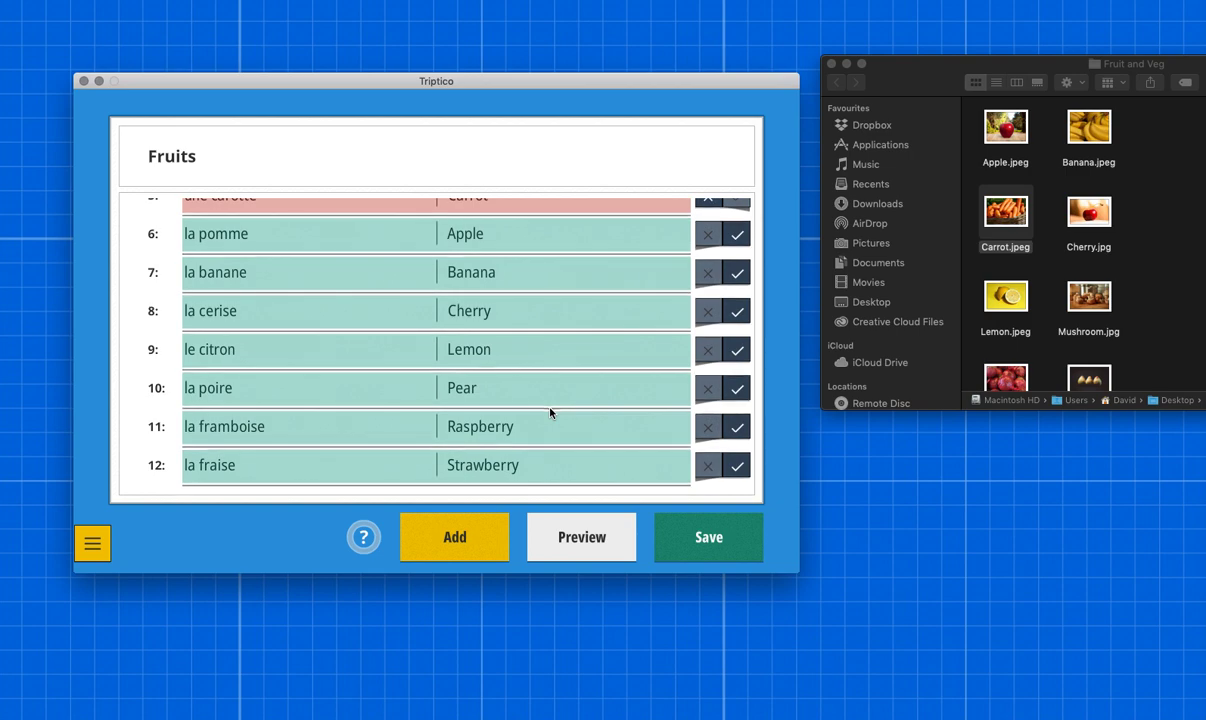
# Close the Finder window and preview the Fruits list with the Find Them resource
pyautogui.click(832, 64)
pyautogui.click(575, 555)
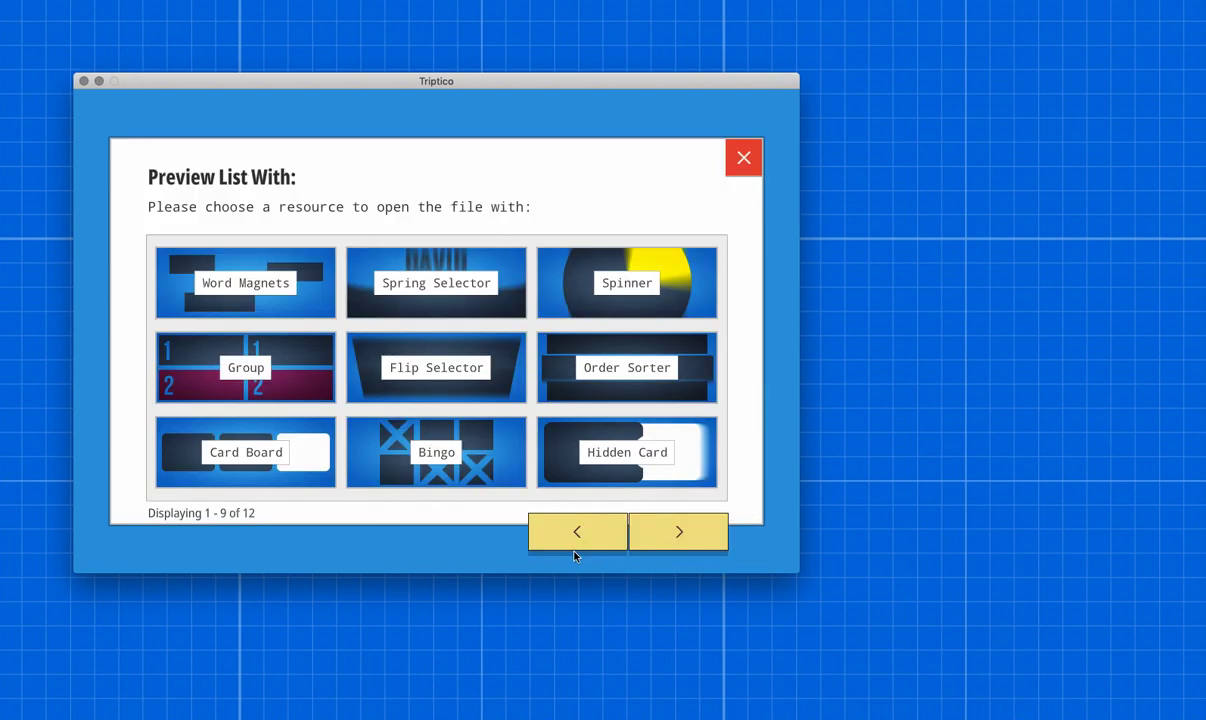
pyautogui.moveTo(552, 342); pyautogui.dragTo(286, 378)
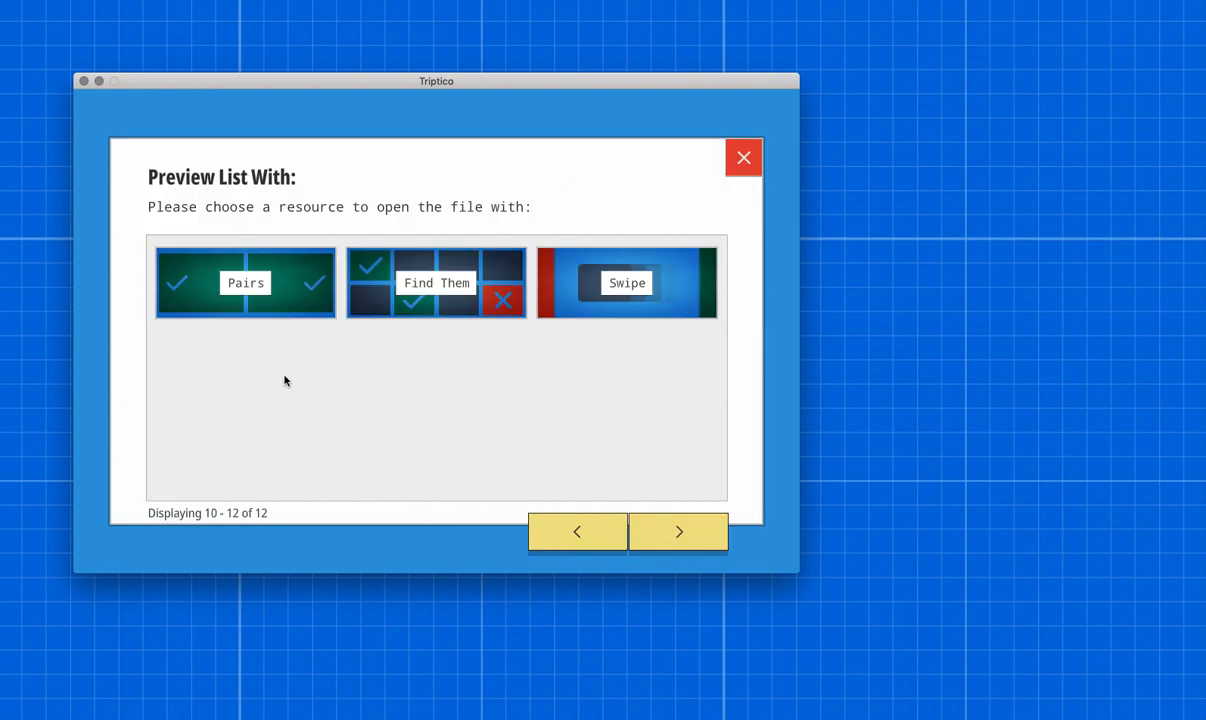
pyautogui.click(463, 280)
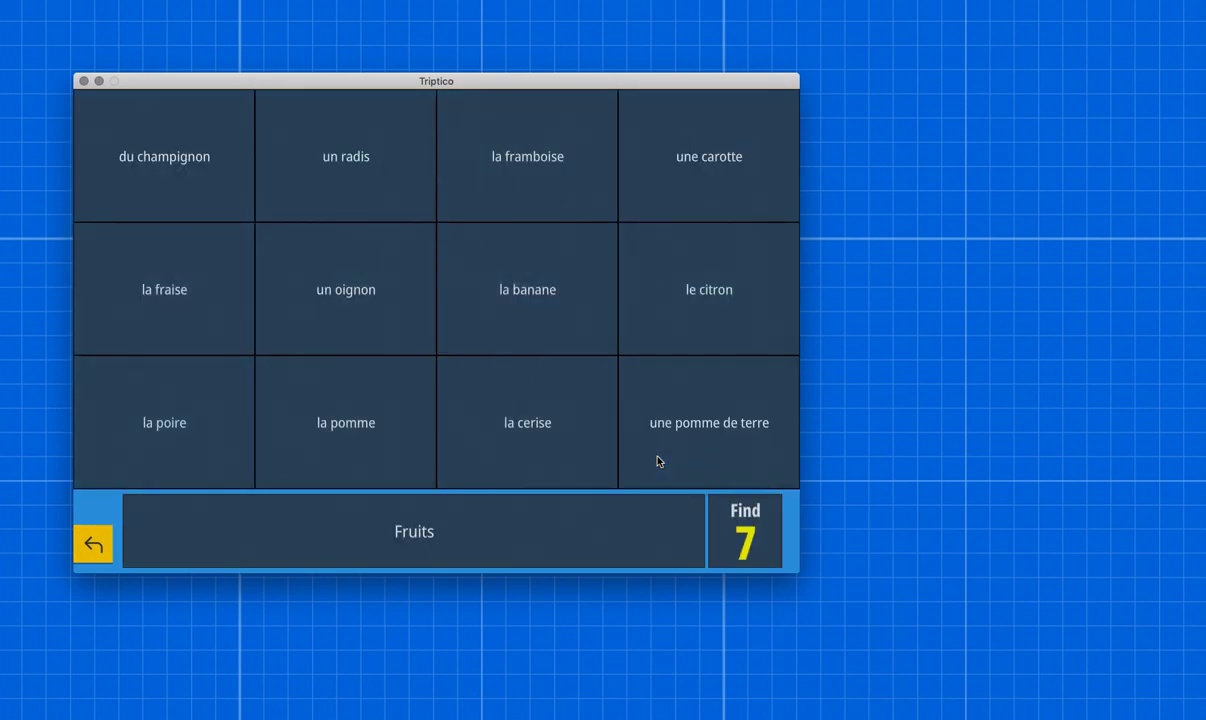
# Choose "la framboise" as an answer in the preview, view its feedback card, and return to the grid
pyautogui.click(559, 193)
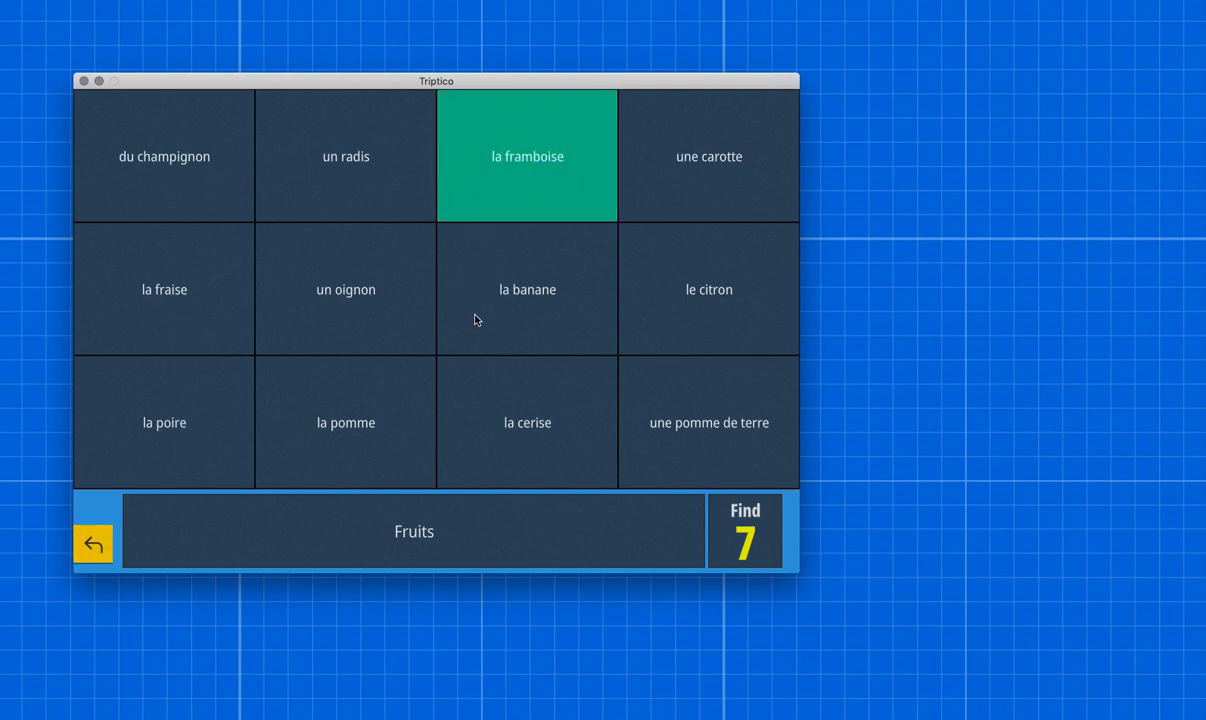
pyautogui.click(607, 116)
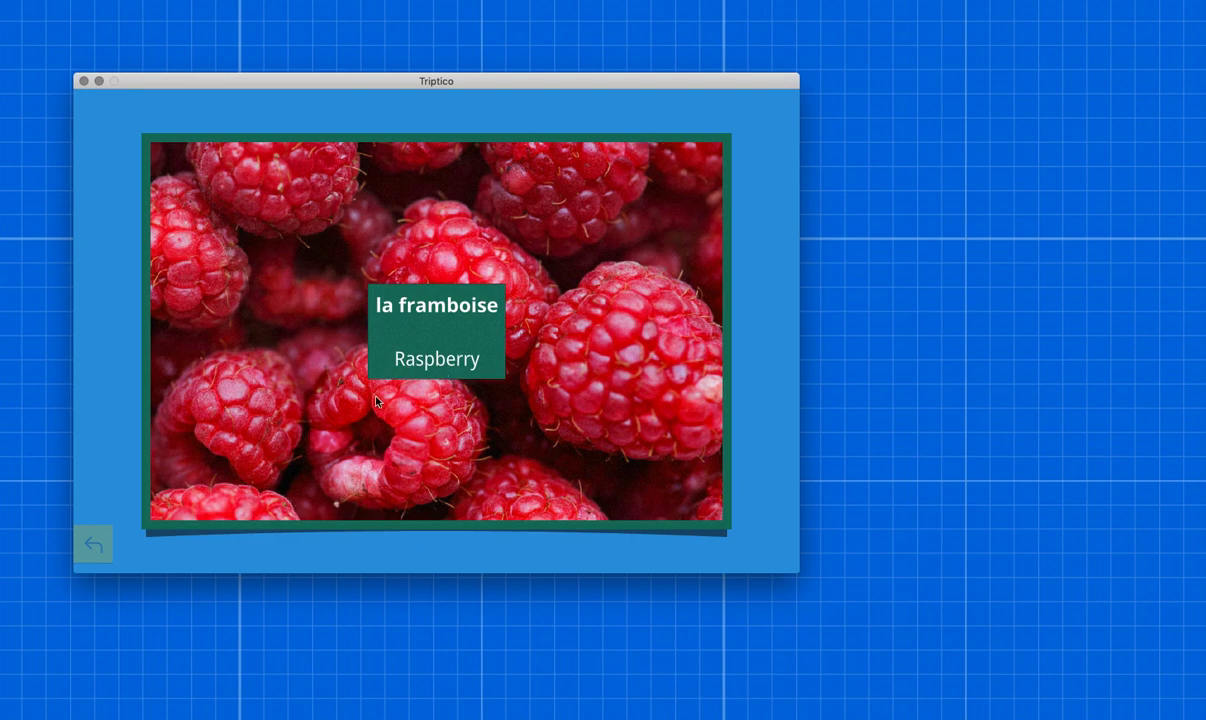
pyautogui.click(113, 380)
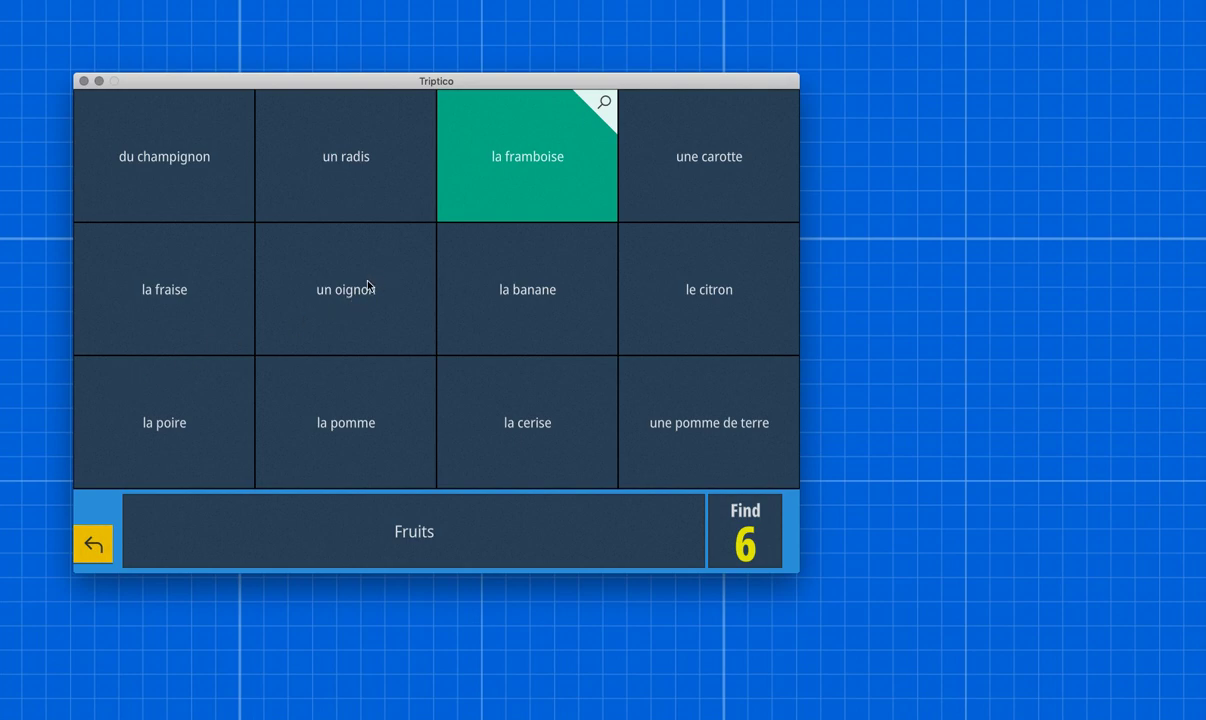
# Choose "une pomme de terre" as an answer, view its feedback card, and leave the preview for the list editor
pyautogui.click(724, 410)
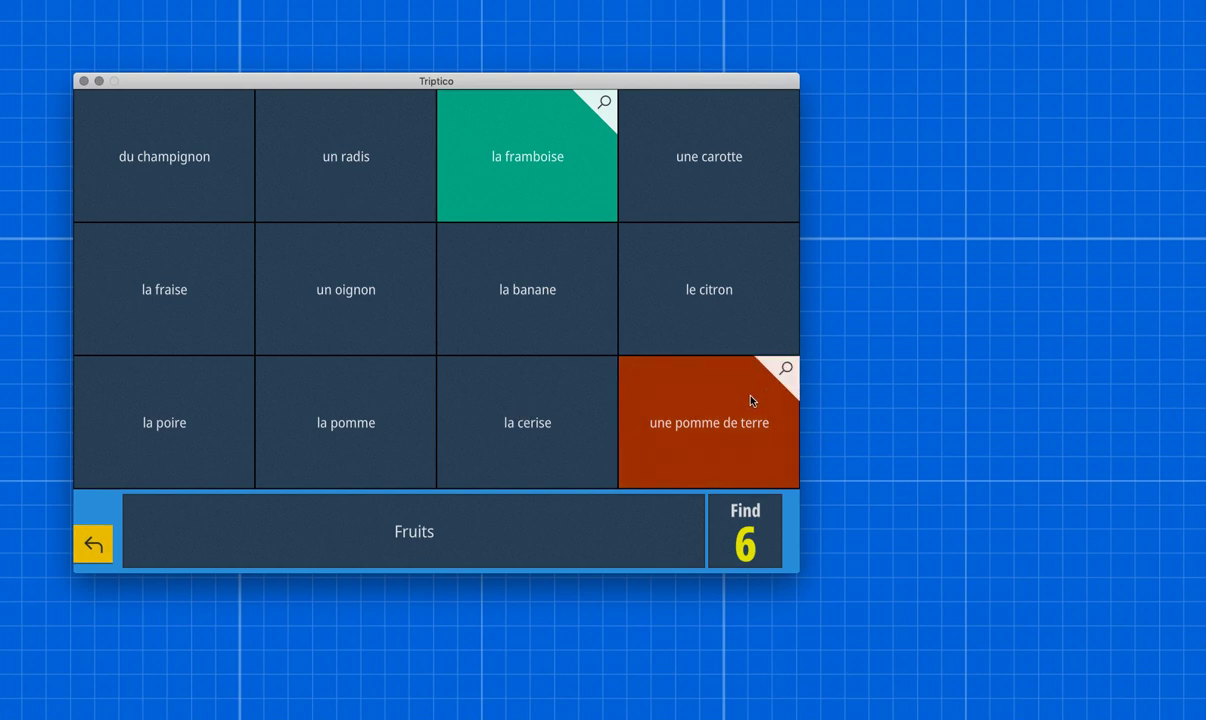
pyautogui.click(785, 371)
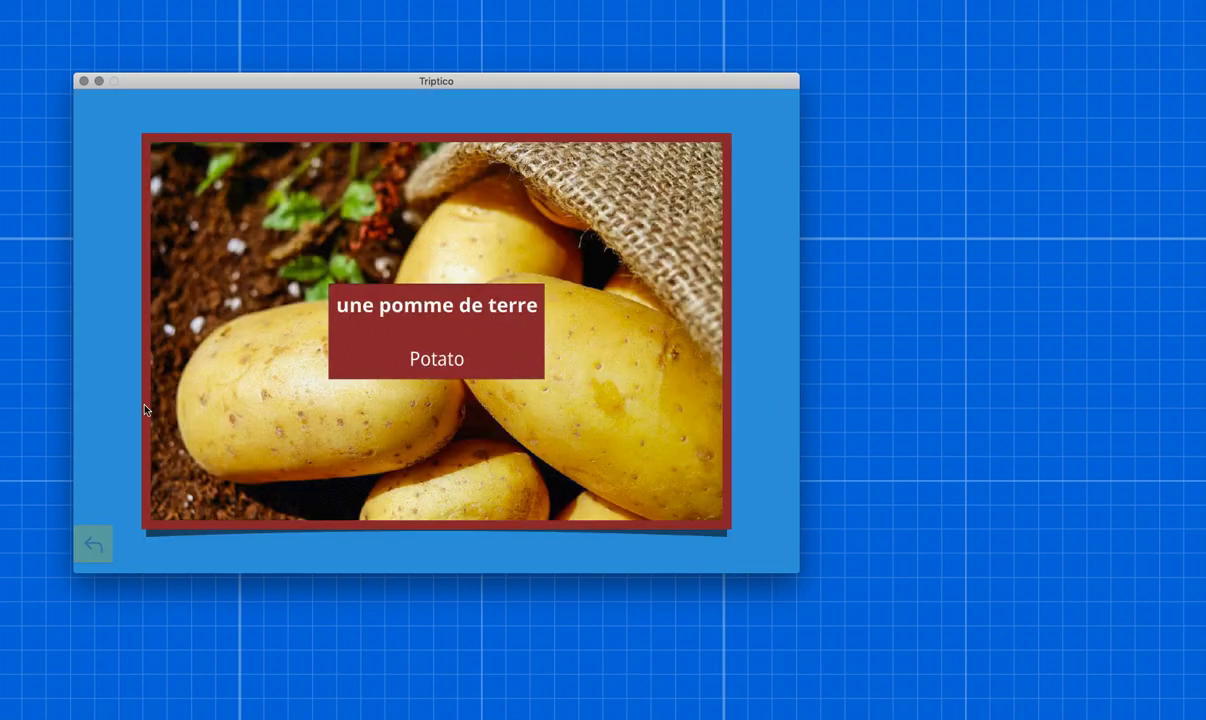
pyautogui.click(113, 412)
pyautogui.click(98, 545)
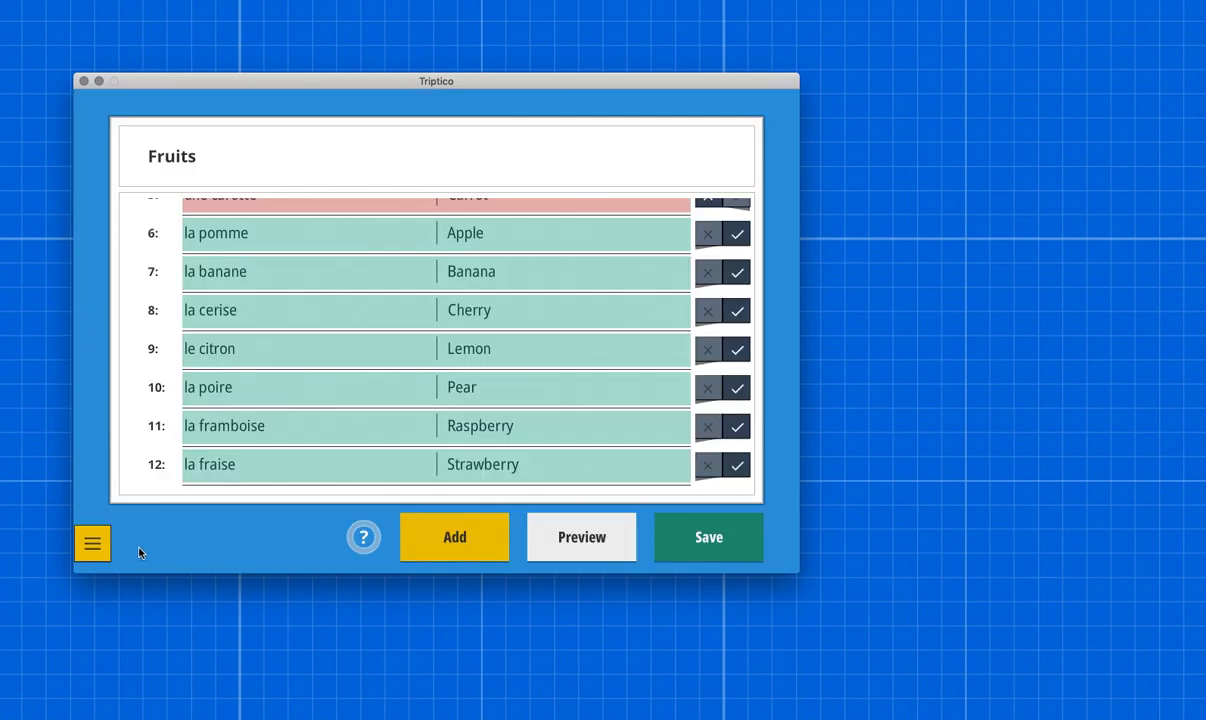
# Save the Fruits activity with its existing title, visibility and tags
pyautogui.click(731, 543)
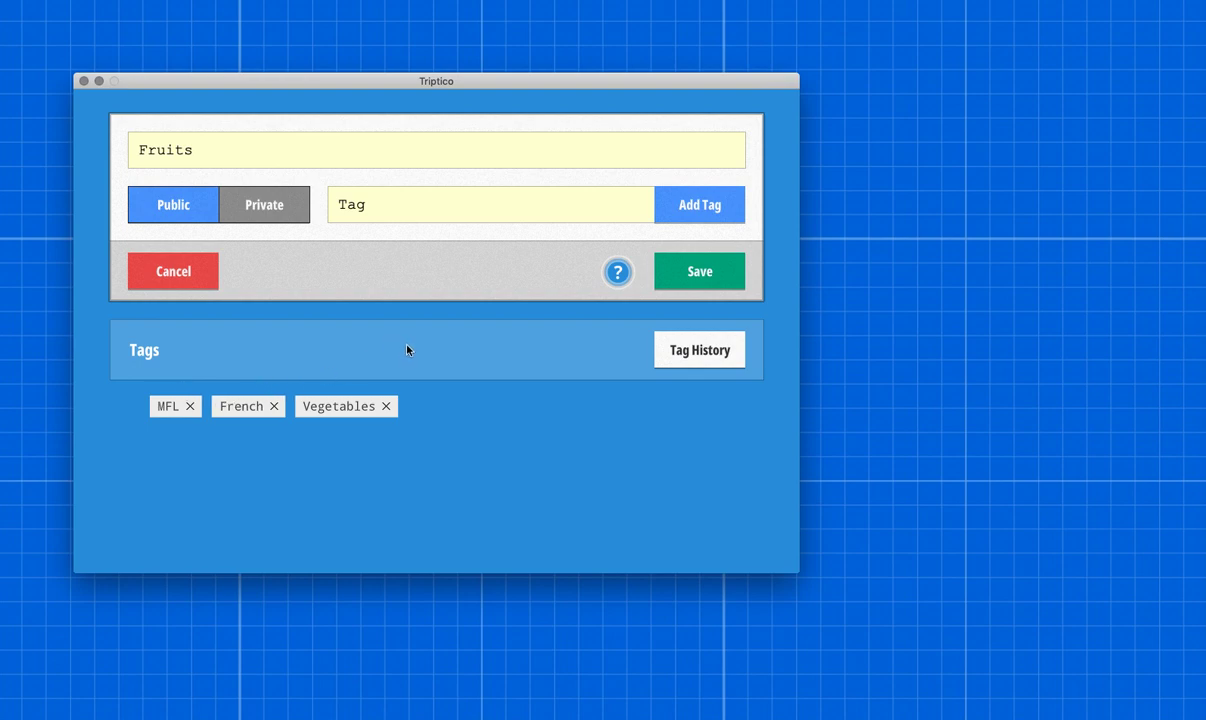
pyautogui.click(696, 280)
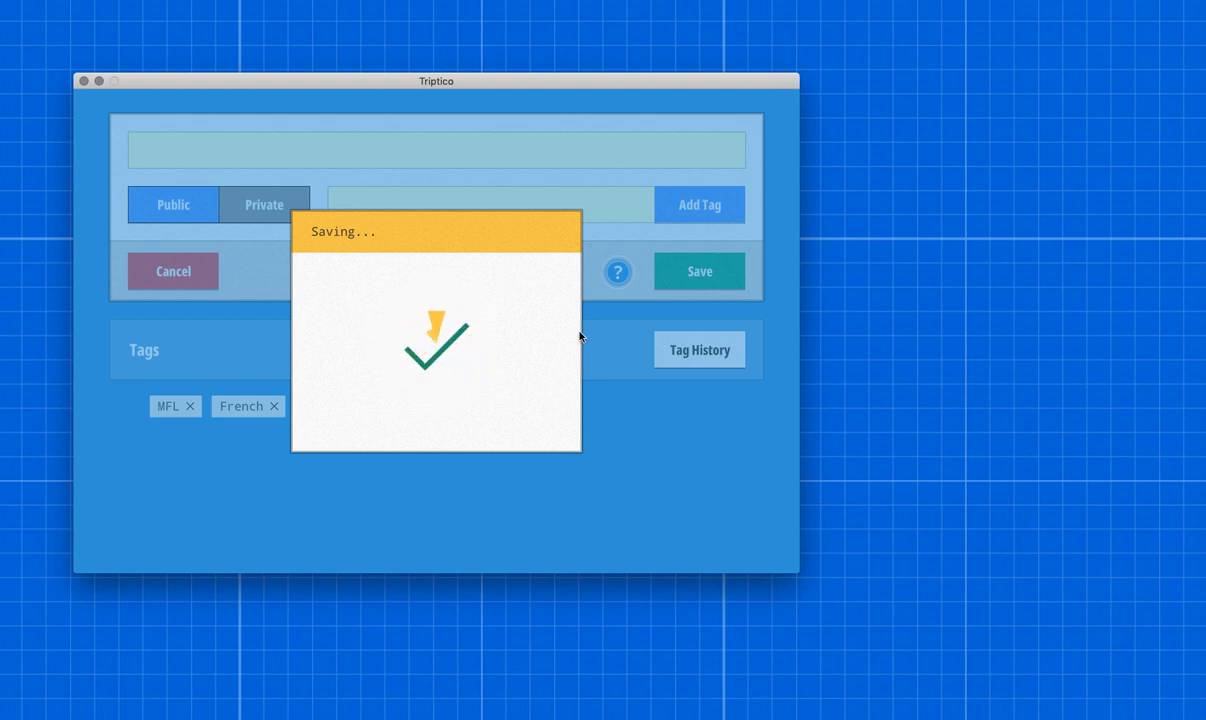
pyautogui.click(421, 417)
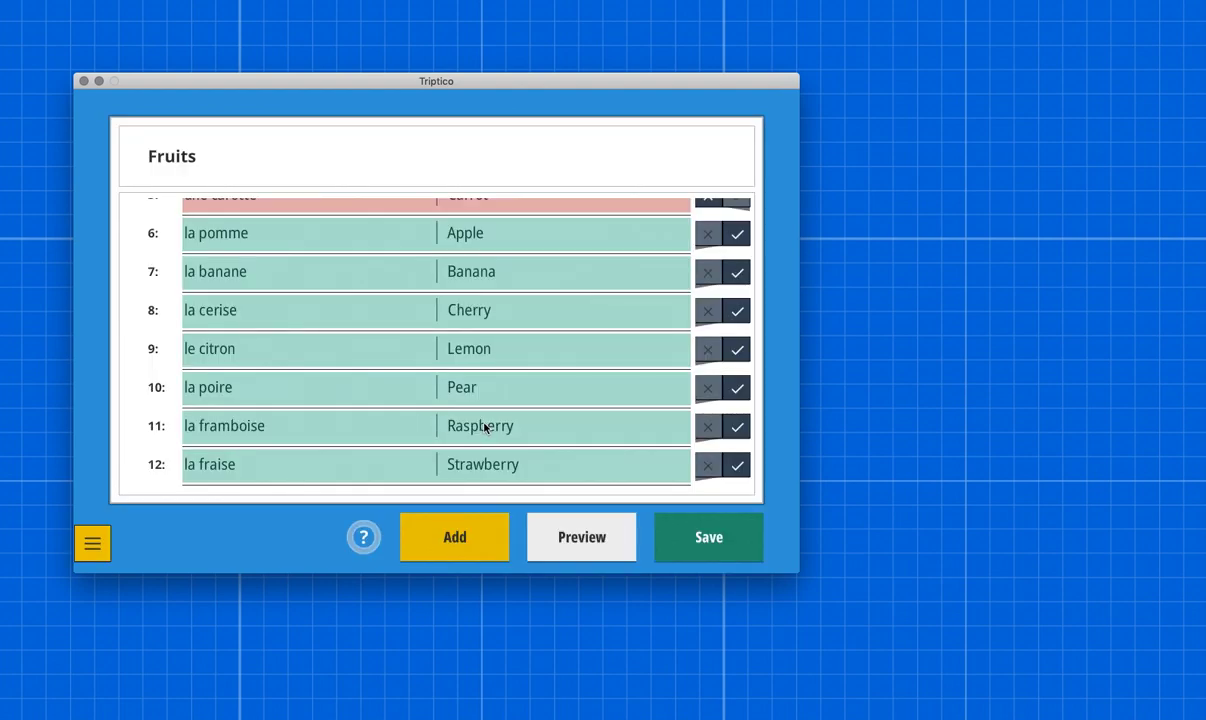
# Exit the list editor to the main menu and confirm leaving
pyautogui.click(108, 544)
pyautogui.click(200, 498)
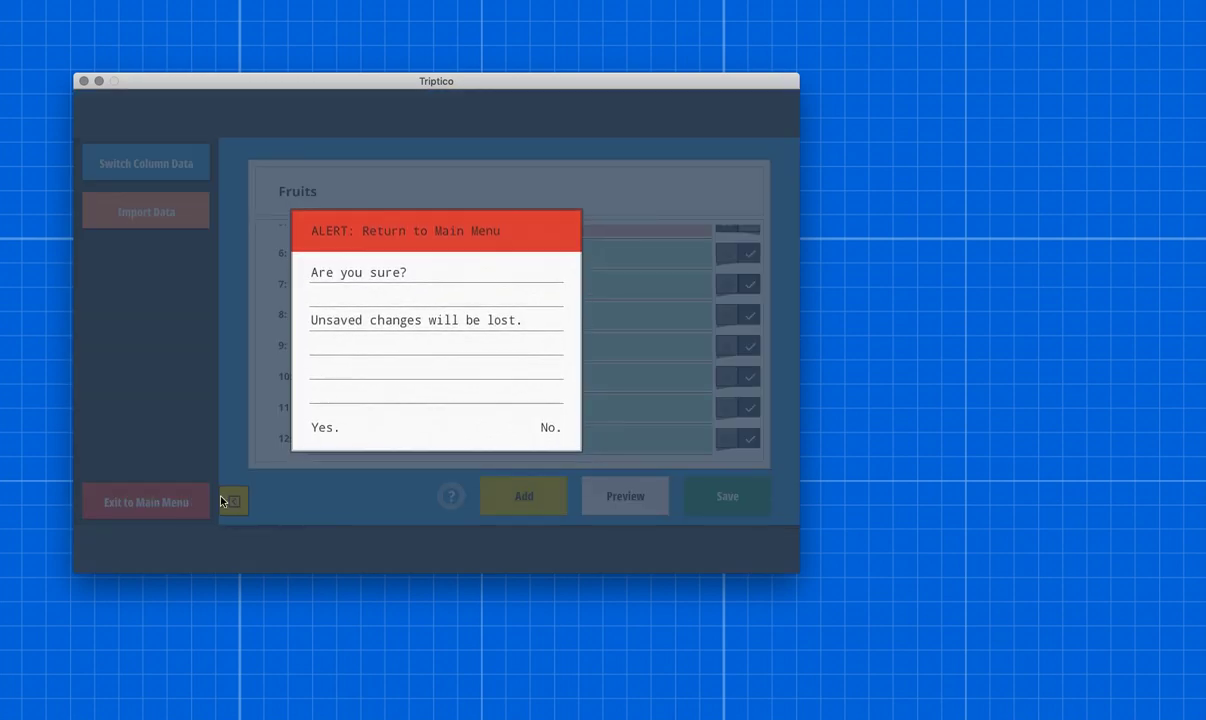
pyautogui.click(326, 424)
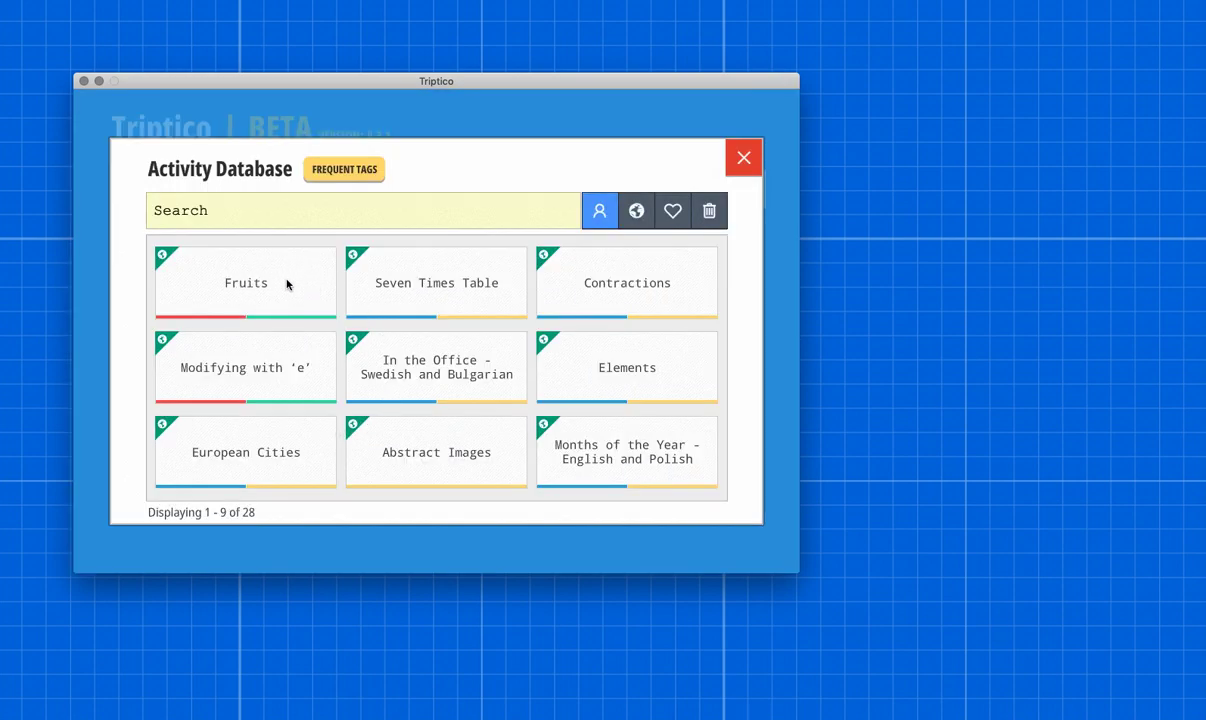
# Launch the Fruits activity from the Activity Database with Flip Selector and move its window fully into view
pyautogui.click(256, 271)
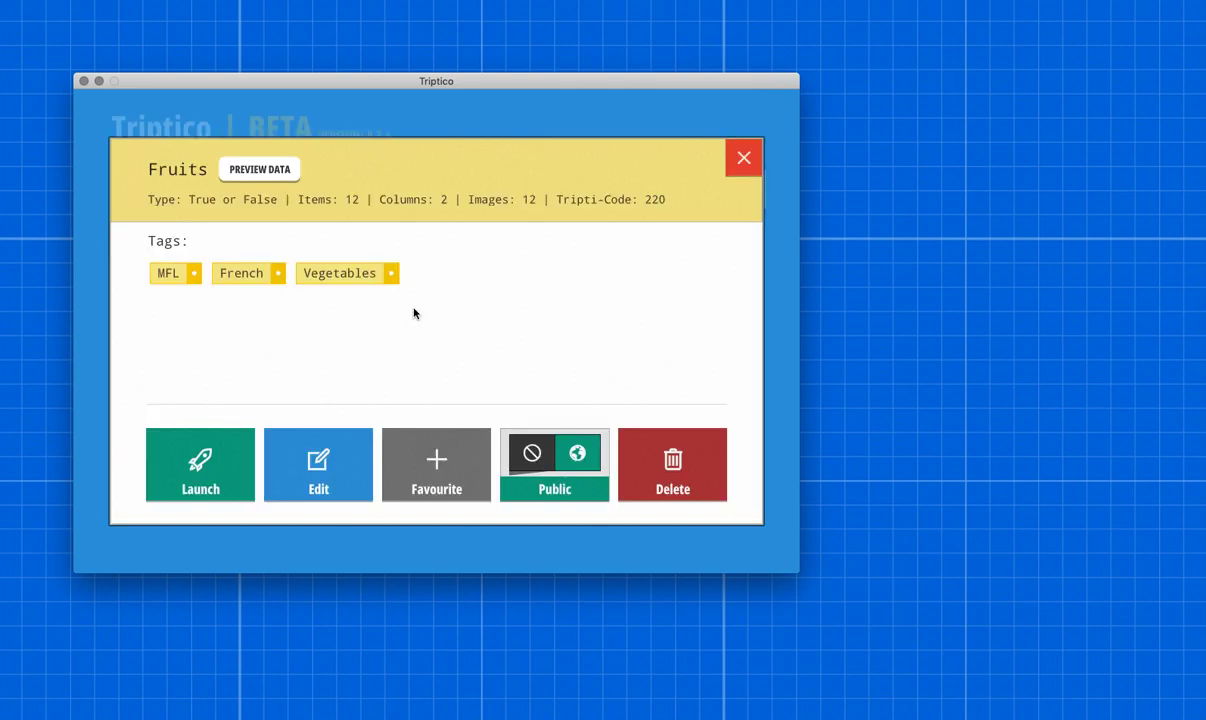
pyautogui.click(177, 440)
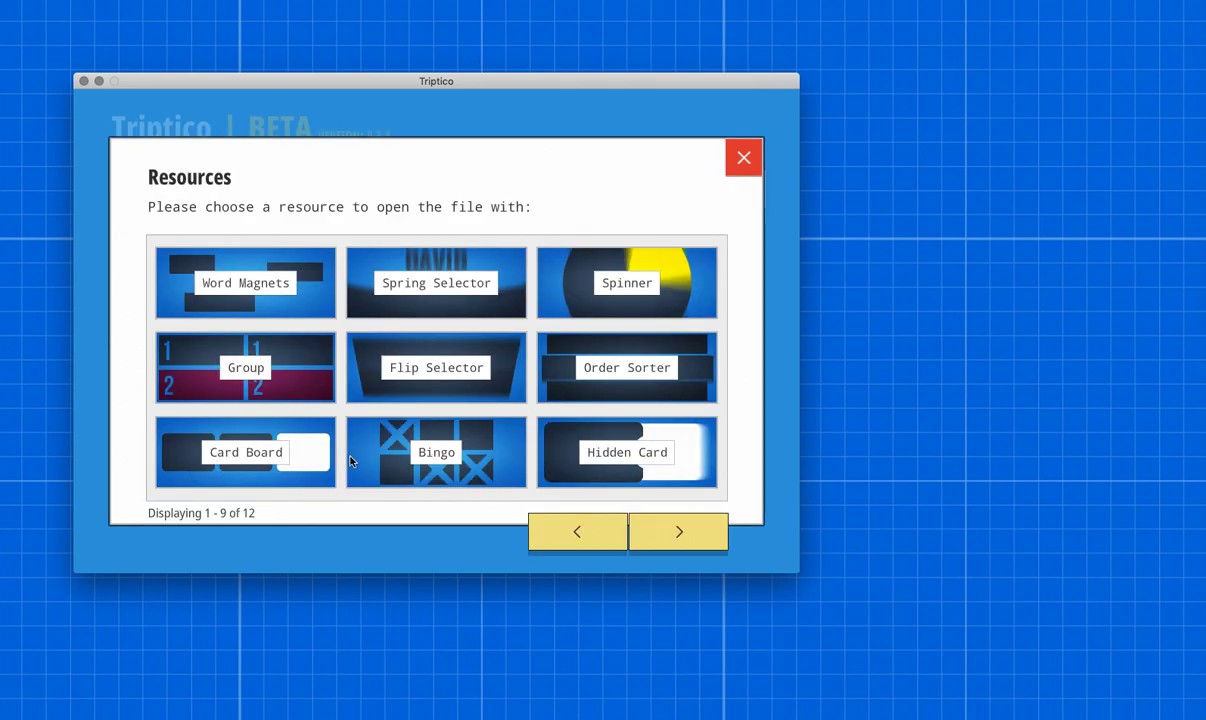
pyautogui.click(463, 379)
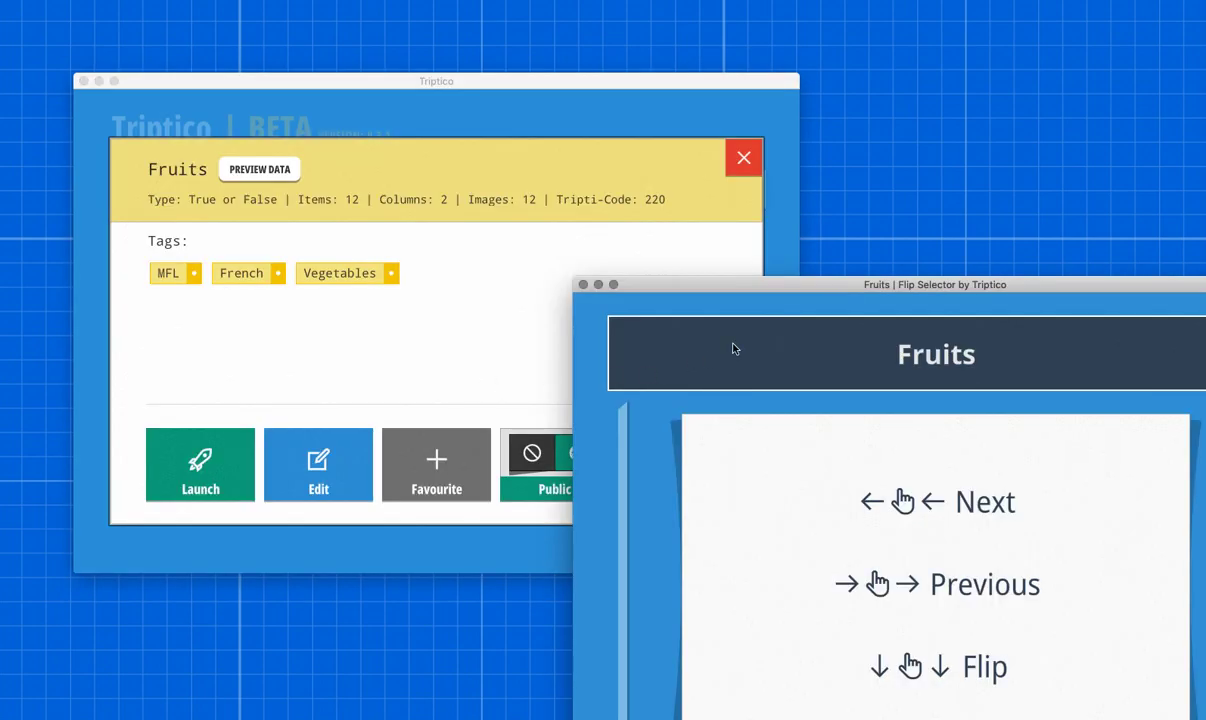
pyautogui.moveTo(825, 278); pyautogui.dragTo(503, 128)
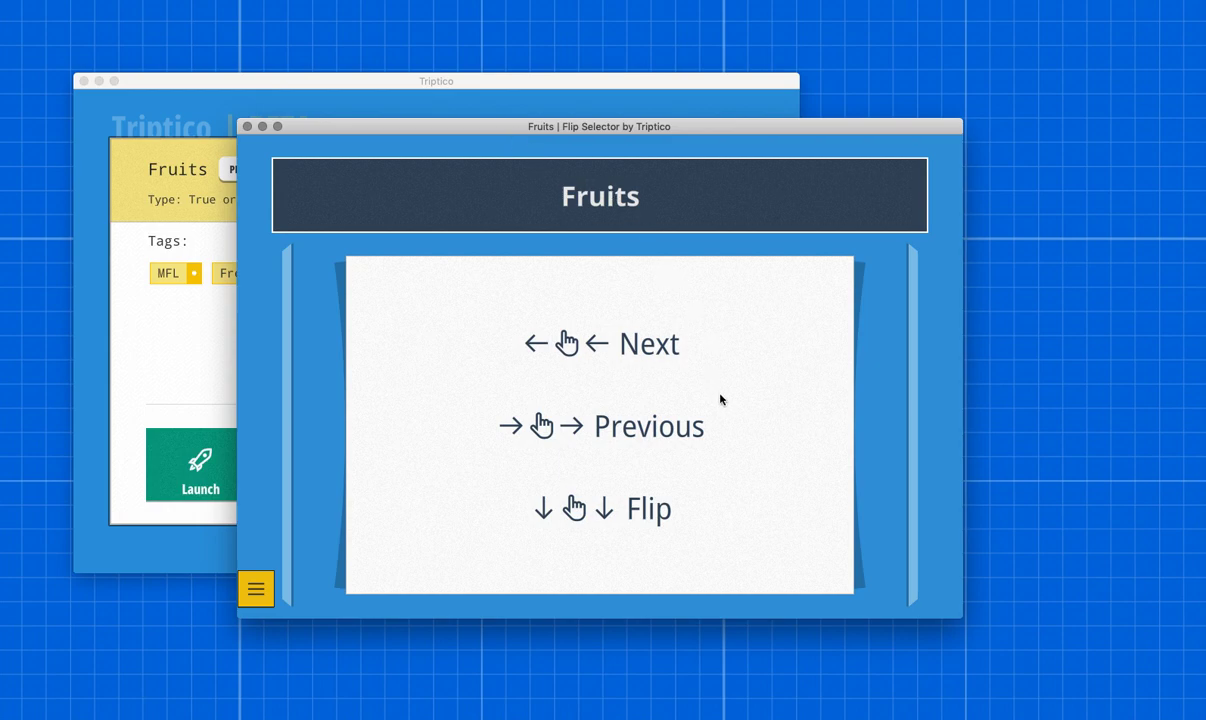
# Go through three cards in Flip Selector, flipping each to check its feedback text and image, and close the Flip Selector window
pyautogui.moveTo(740, 409); pyautogui.dragTo(404, 425)
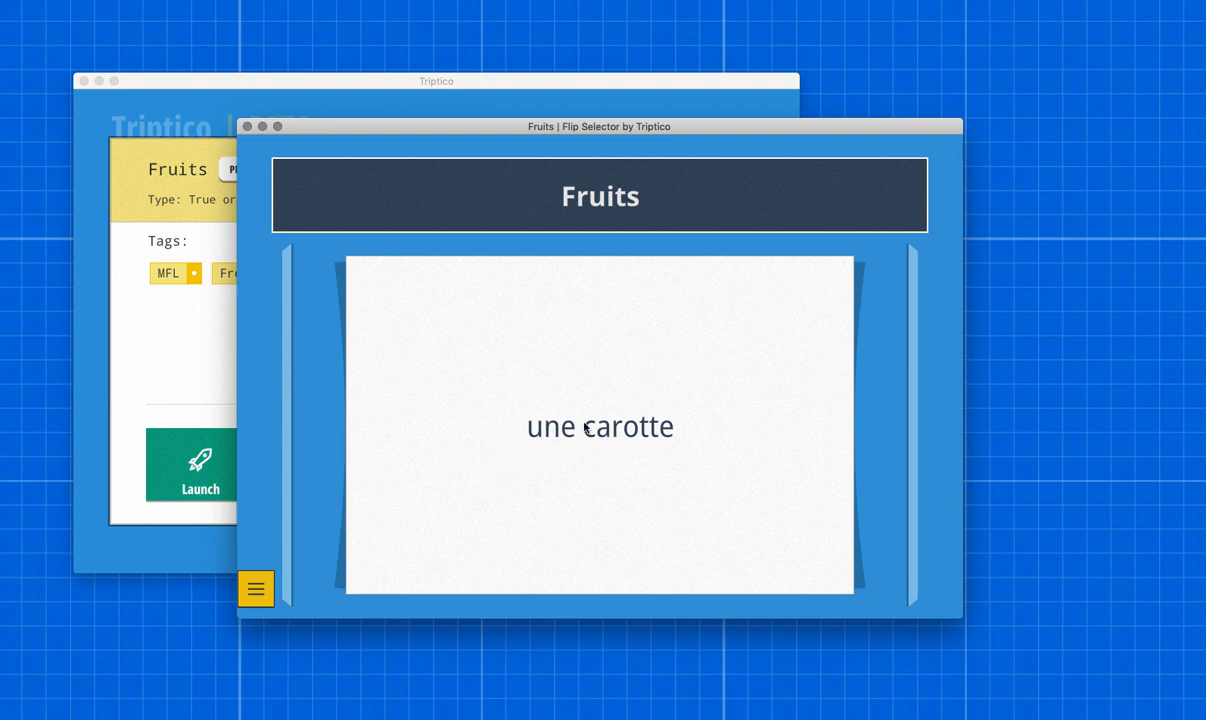
pyautogui.click(536, 556)
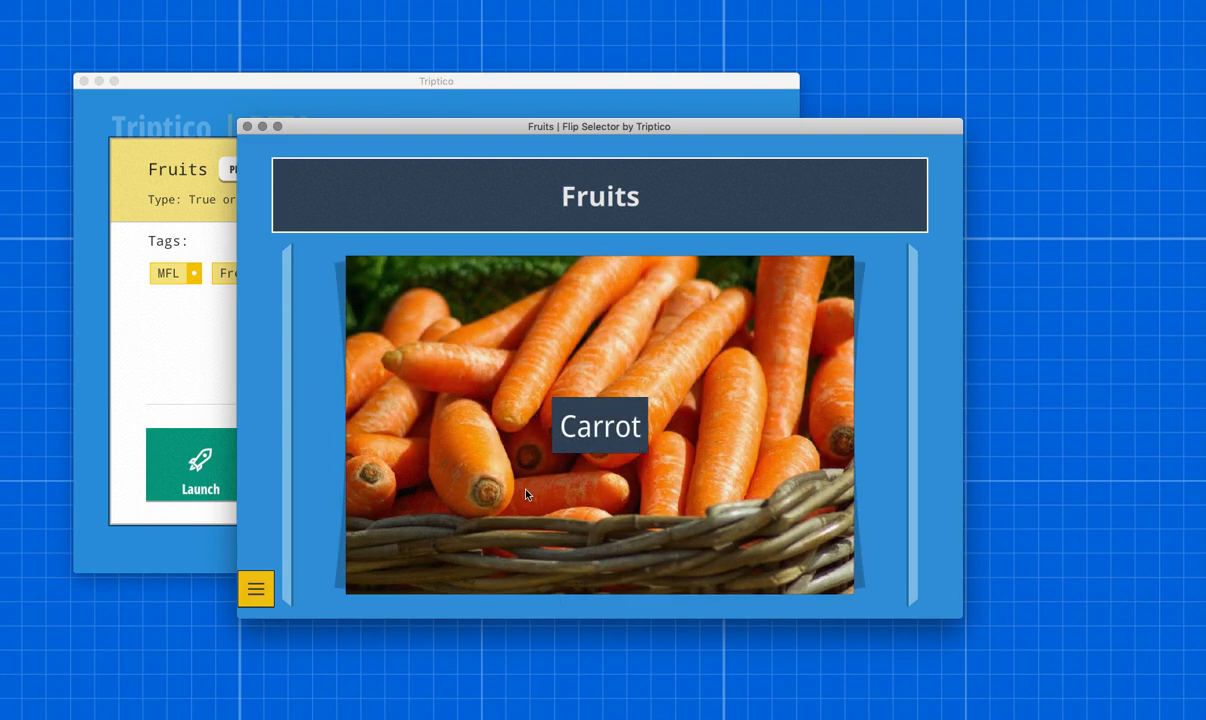
pyautogui.moveTo(721, 459); pyautogui.dragTo(224, 485)
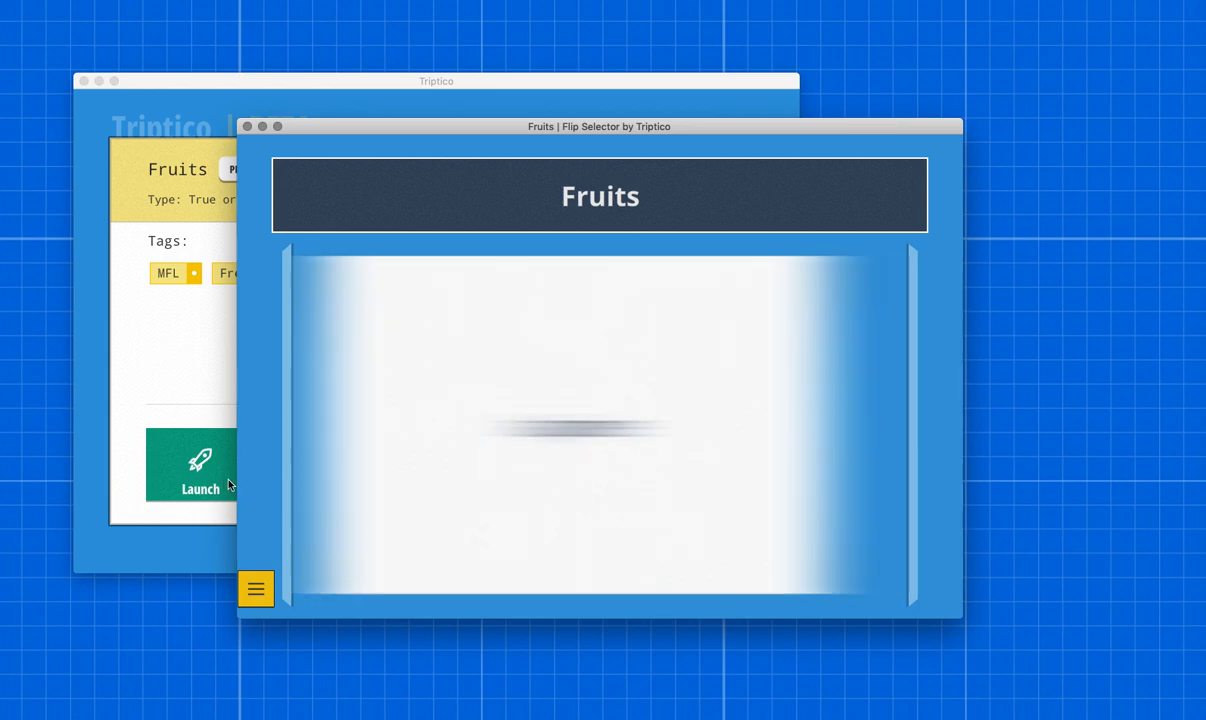
pyautogui.click(595, 496)
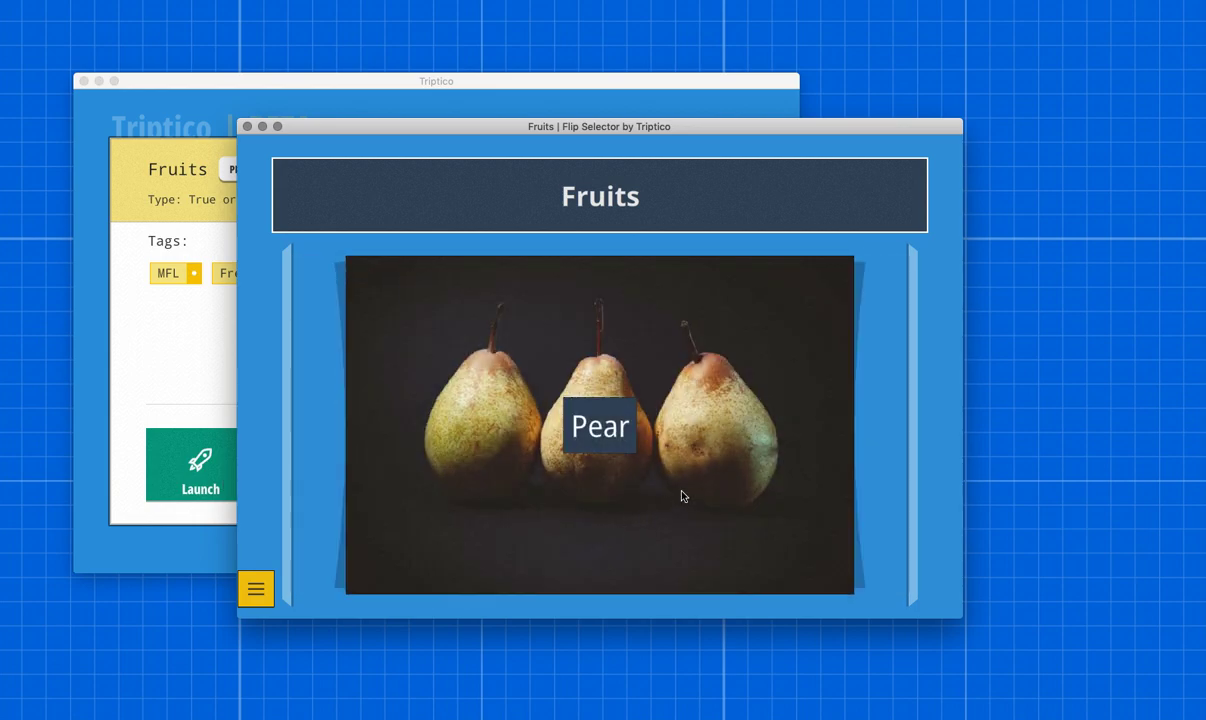
pyautogui.moveTo(525, 463); pyautogui.dragTo(390, 490)
pyautogui.click(552, 558)
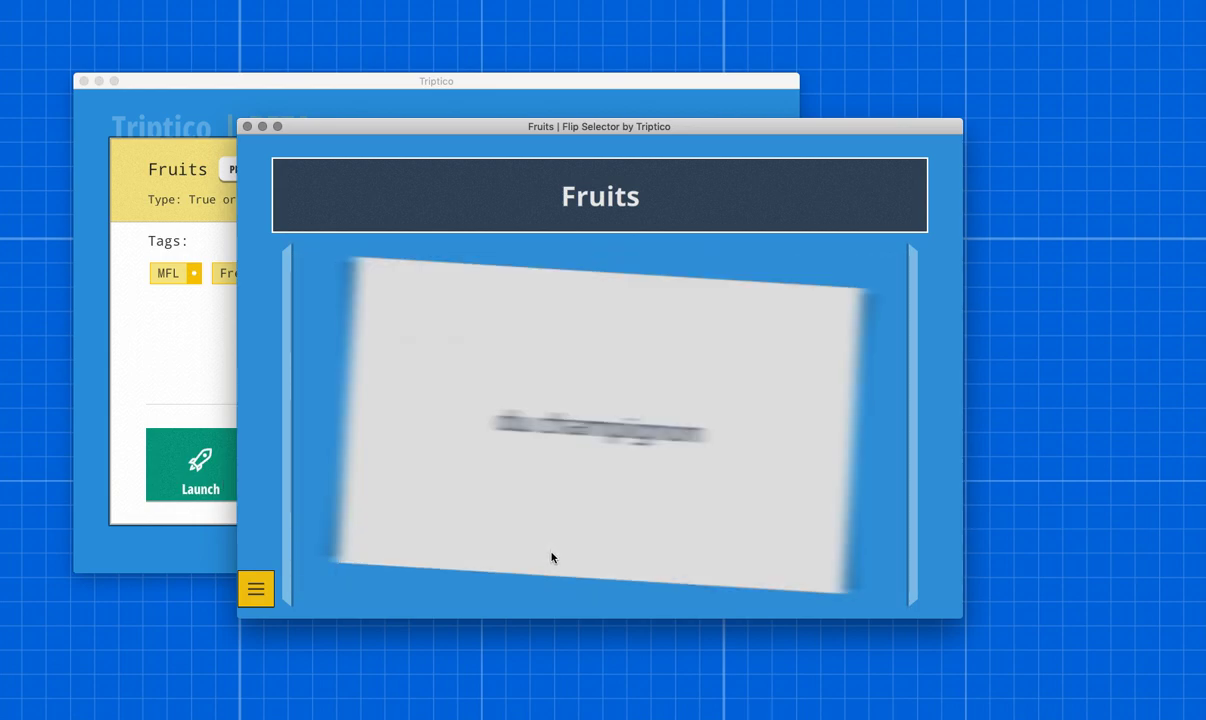
pyautogui.click(247, 126)
# Launch the Fruits activity with Spring Selector, move its window into view, and dismiss the selector information alert
pyautogui.click(242, 445)
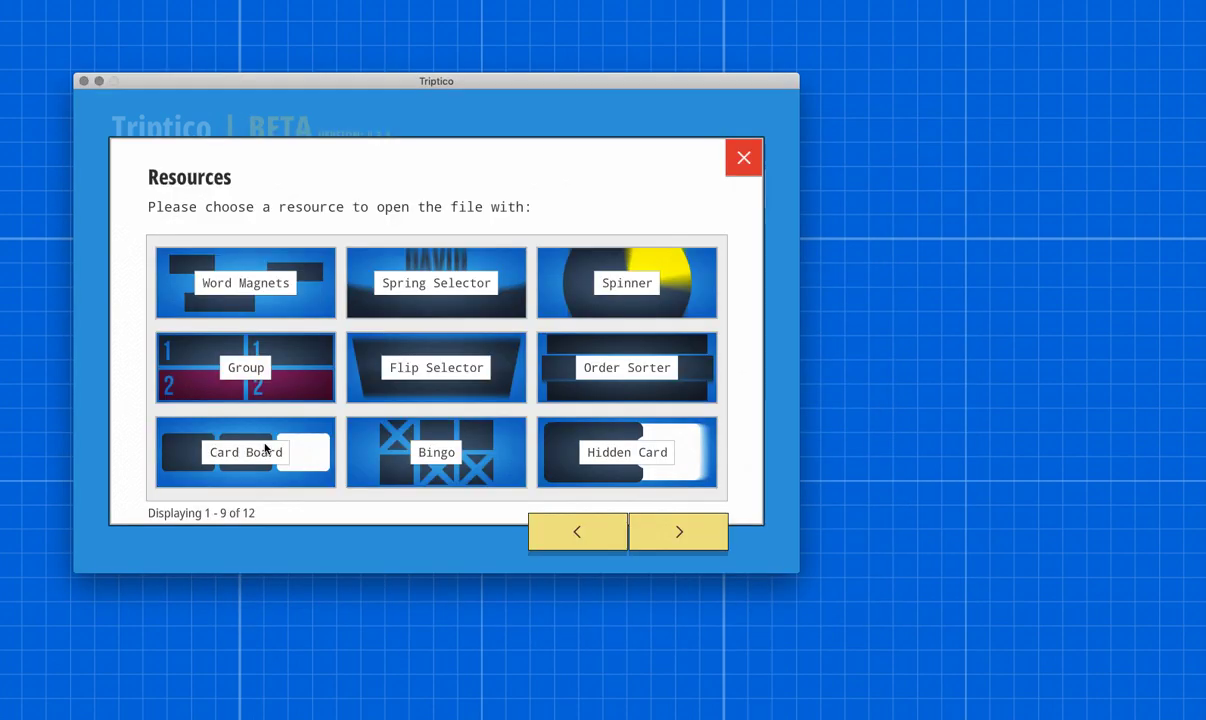
pyautogui.click(453, 286)
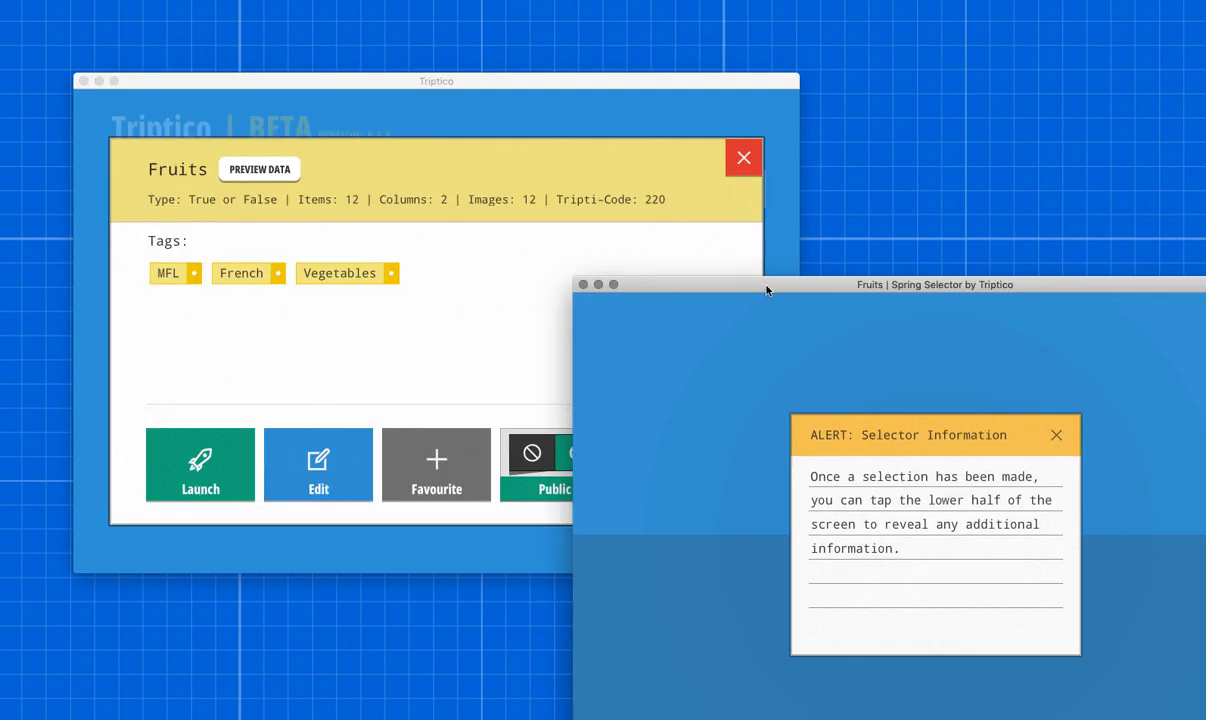
pyautogui.moveTo(767, 290); pyautogui.dragTo(528, 122)
pyautogui.click(818, 269)
# Make several random selections in Spring Selector, reveal each item's feedback text and image, and close the Spring Selector window
pyautogui.click(698, 432)
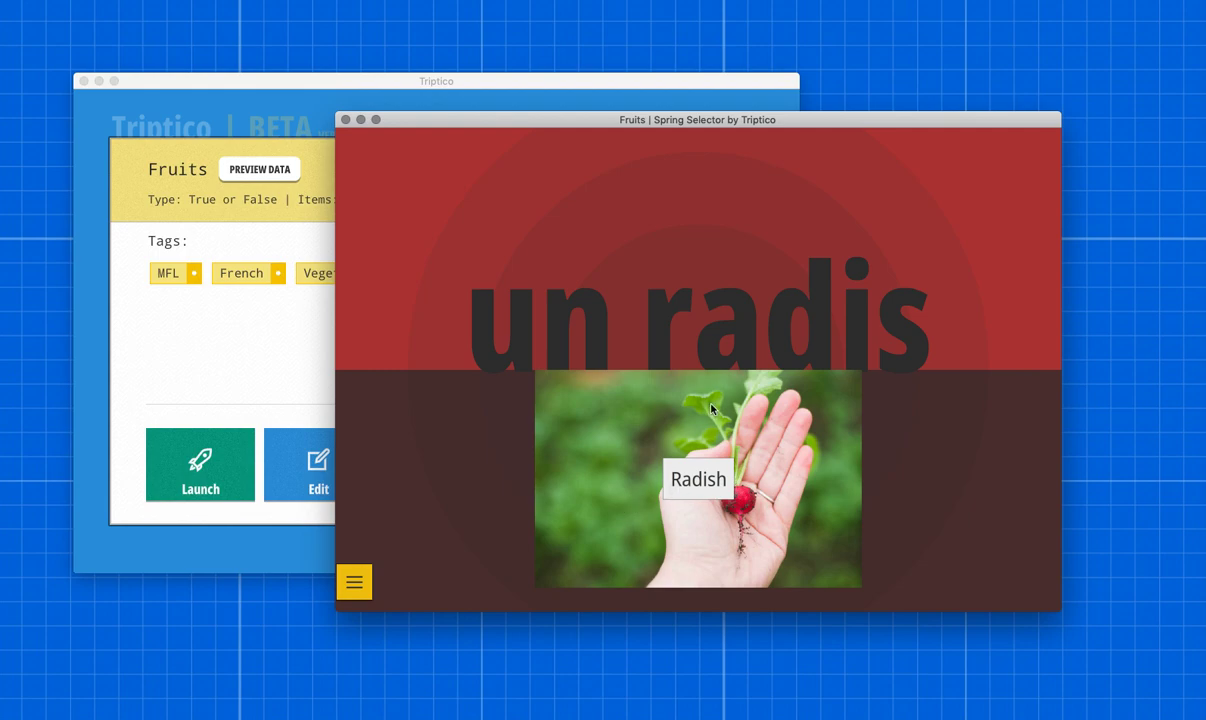
pyautogui.moveTo(711, 410); pyautogui.dragTo(703, 557)
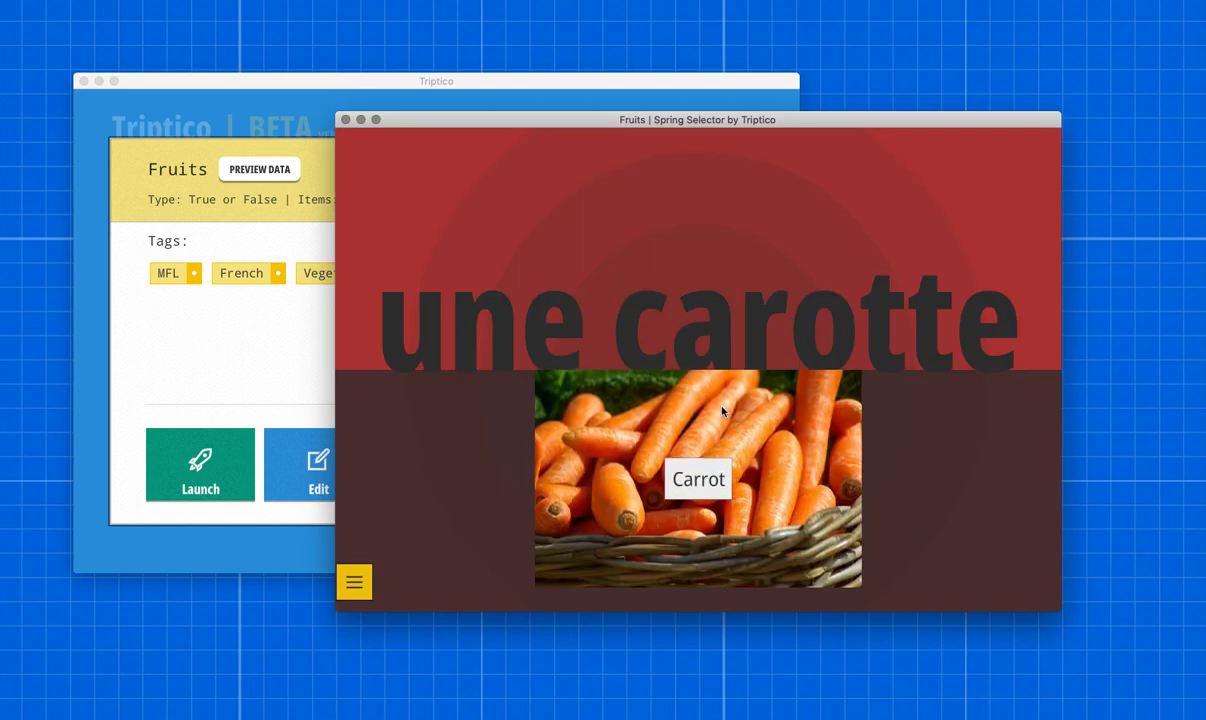
pyautogui.moveTo(737, 500); pyautogui.dragTo(721, 569)
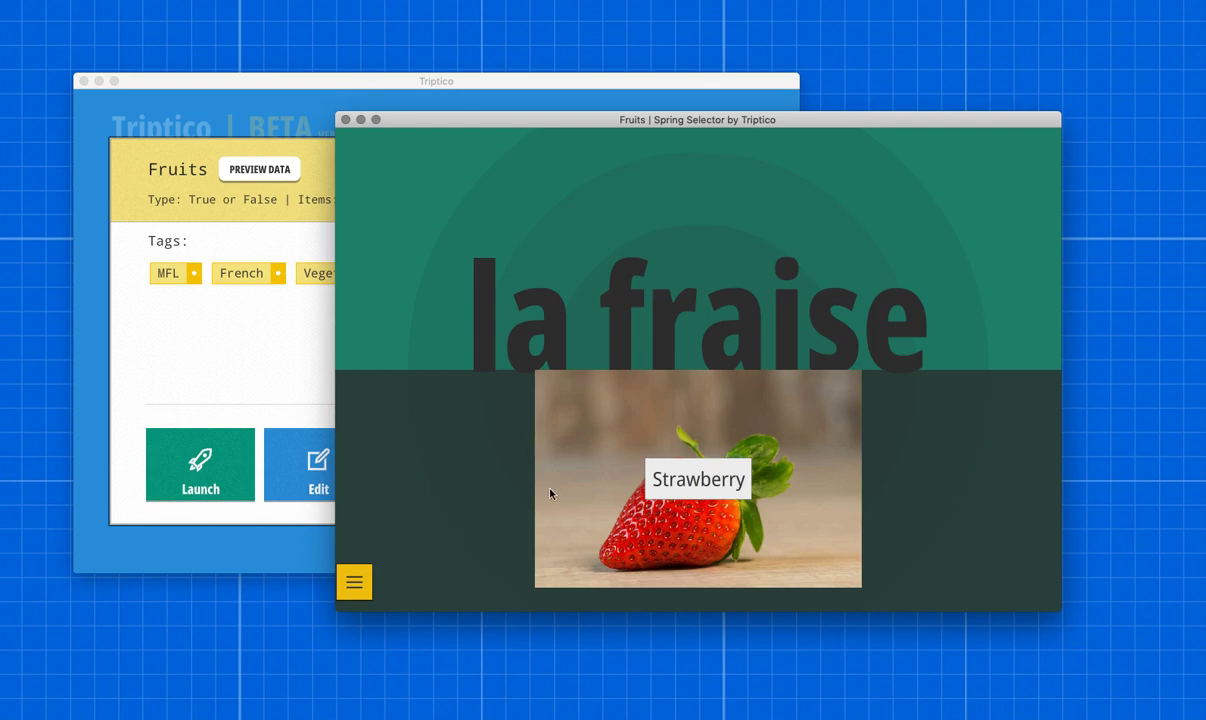
pyautogui.click(345, 119)
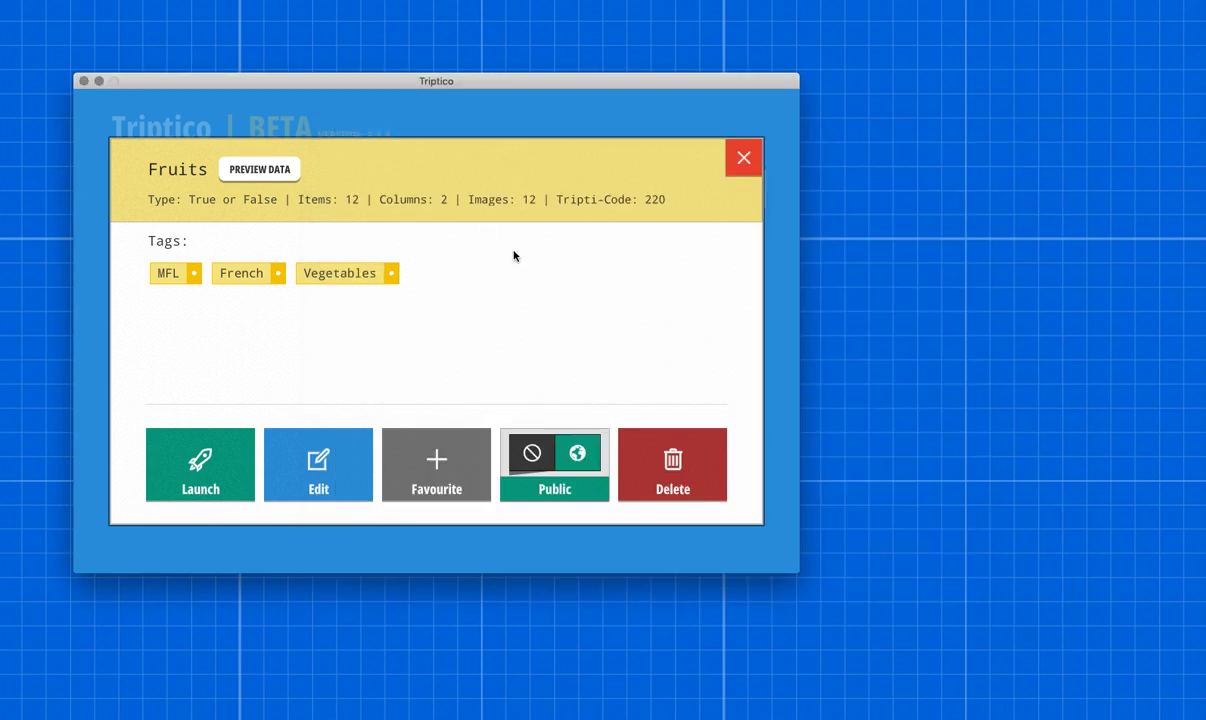
# Open the list of resources available for launching the Fruits activity
pyautogui.click(204, 472)
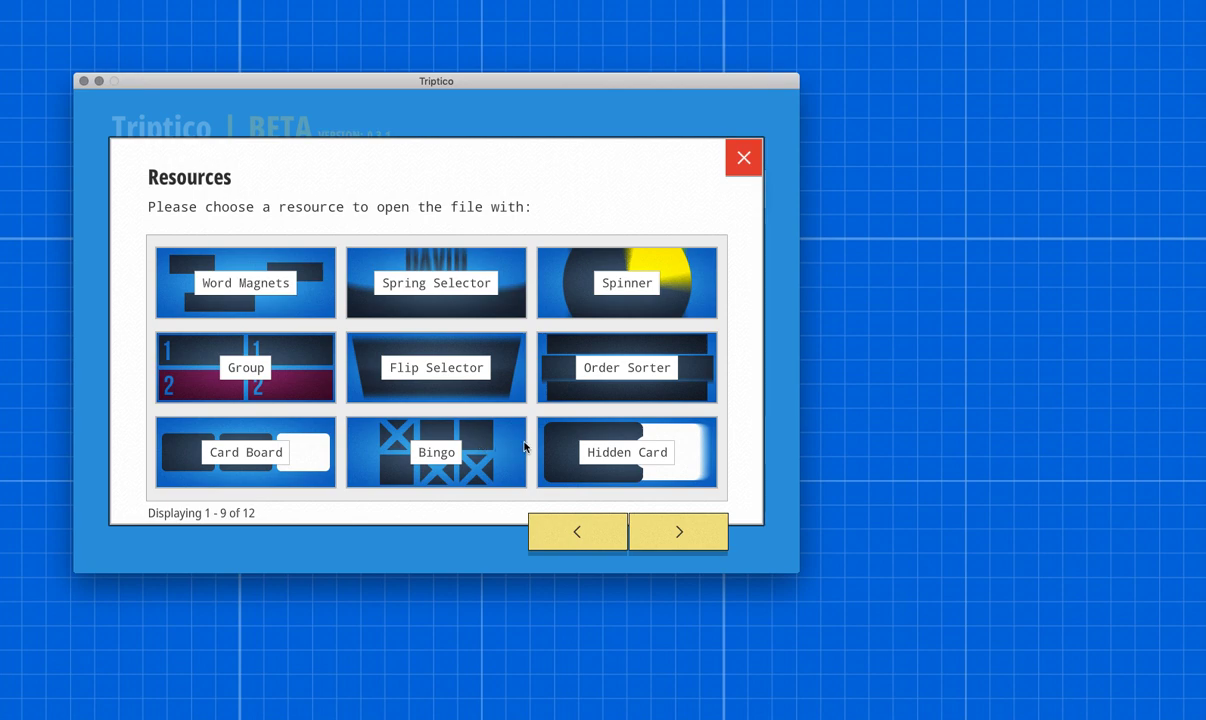
pyautogui.moveTo(550, 441); pyautogui.dragTo(519, 446)
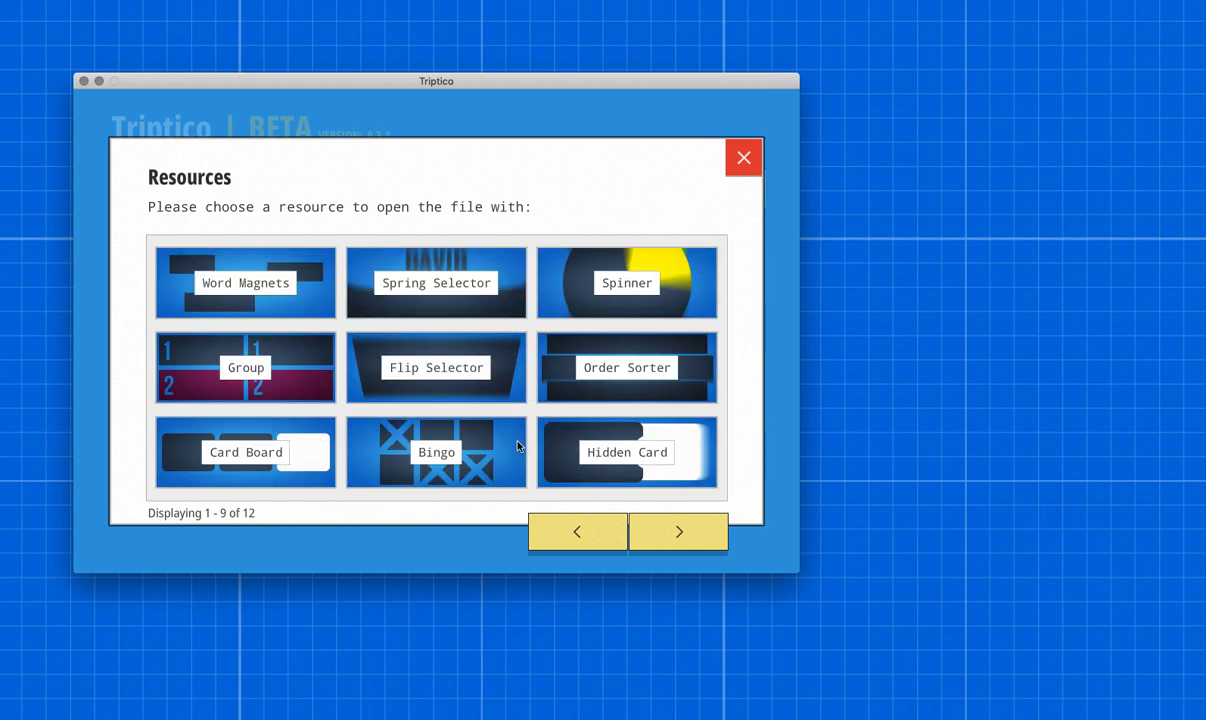